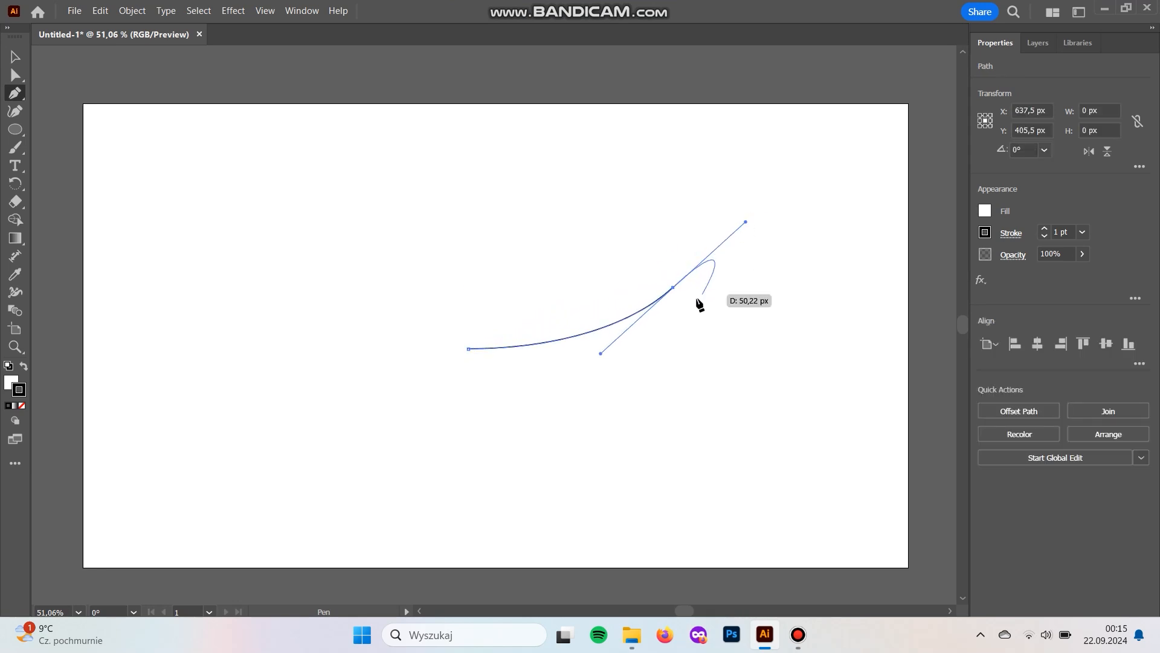
- Continue the wing path from its upper tip with an outward-bulging edge down to the lower tip, making both tips sharp corners
click(673, 288)
drag(720, 363, 717, 402)
drag(717, 402, 714, 477)
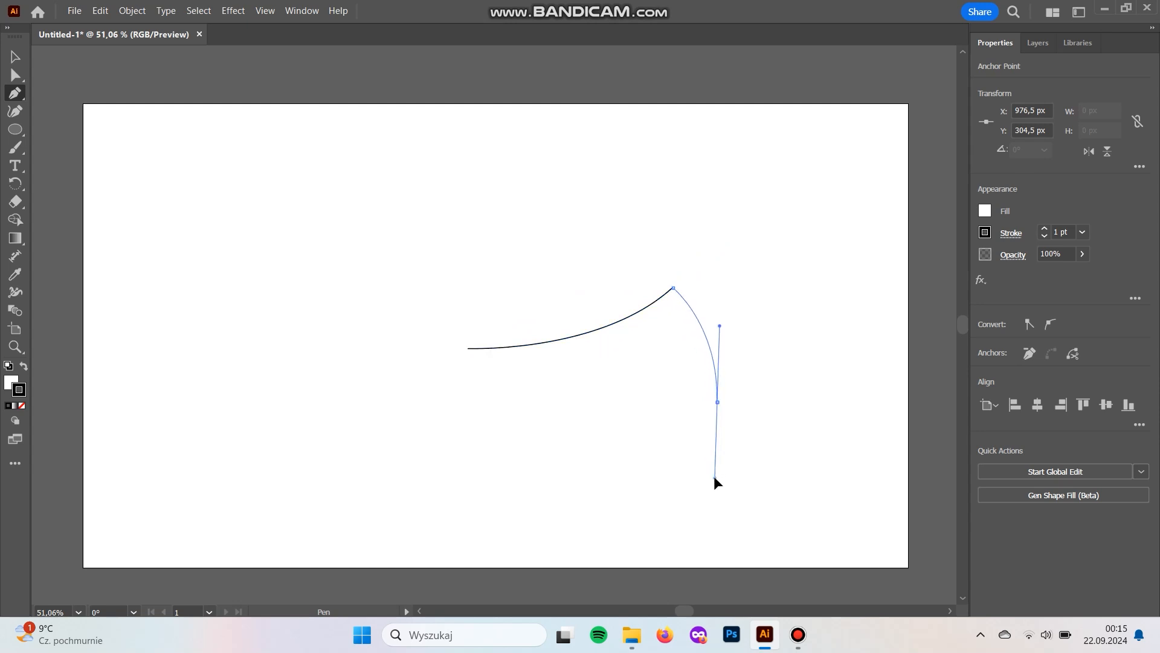
click(717, 402)
- Add three arched scallops along the wing's lower edge and close the path with a straight inner edge
drag(609, 401, 562, 452)
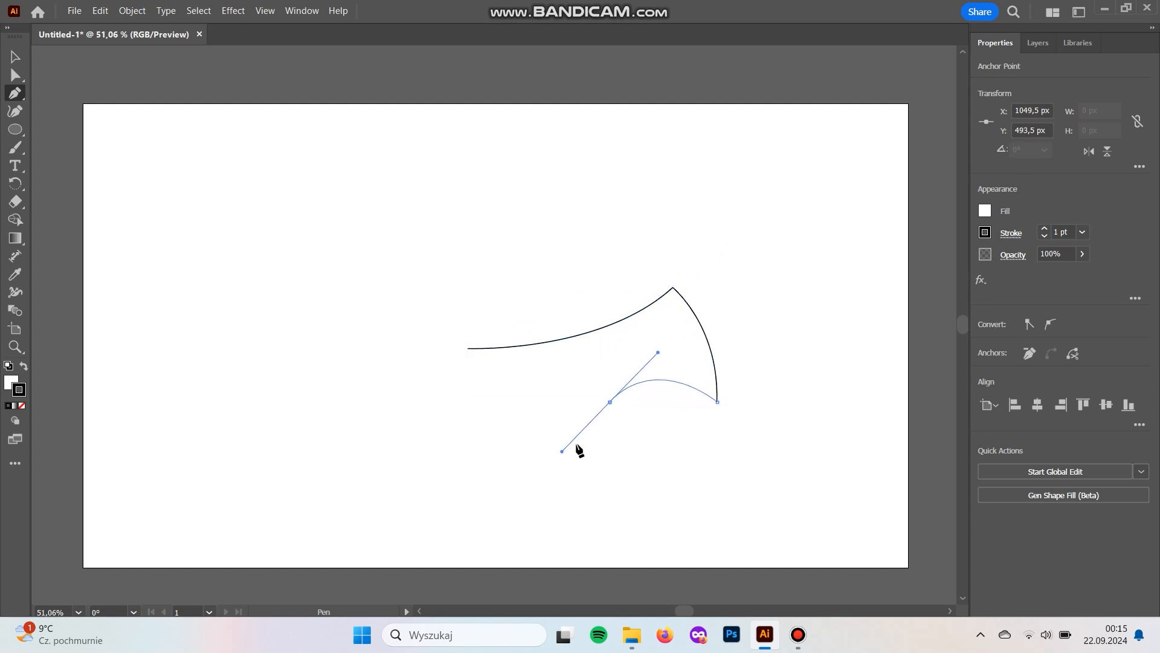
click(610, 401)
click(539, 402)
drag(512, 437, 510, 438)
click(539, 402)
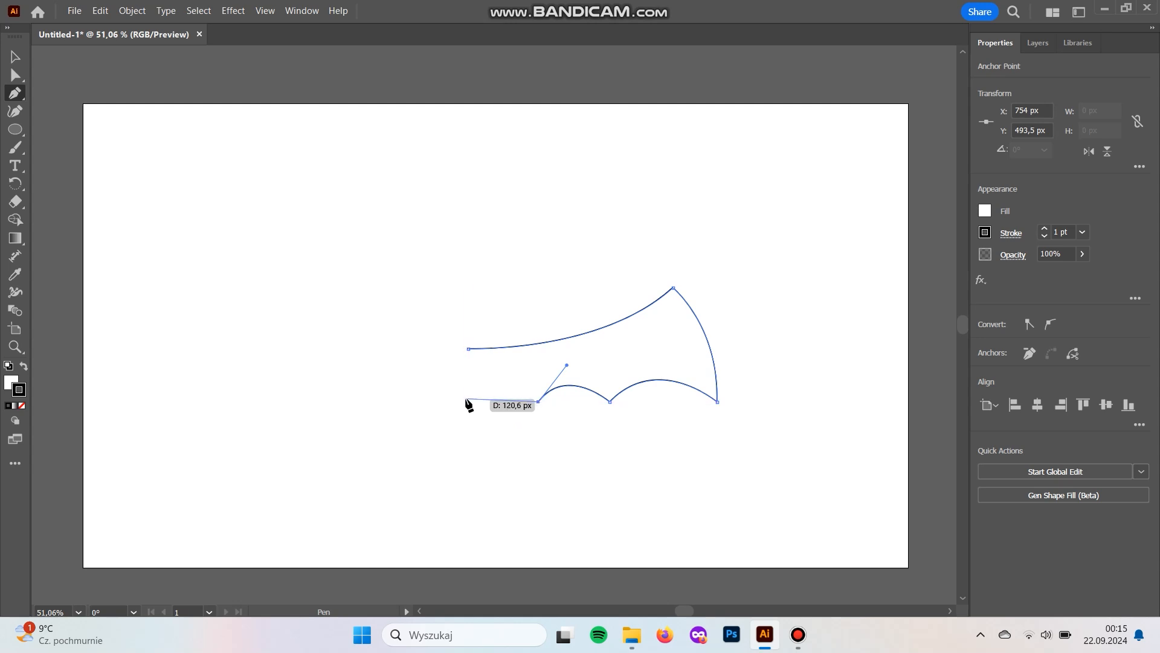
drag(469, 400, 432, 433)
click(469, 400)
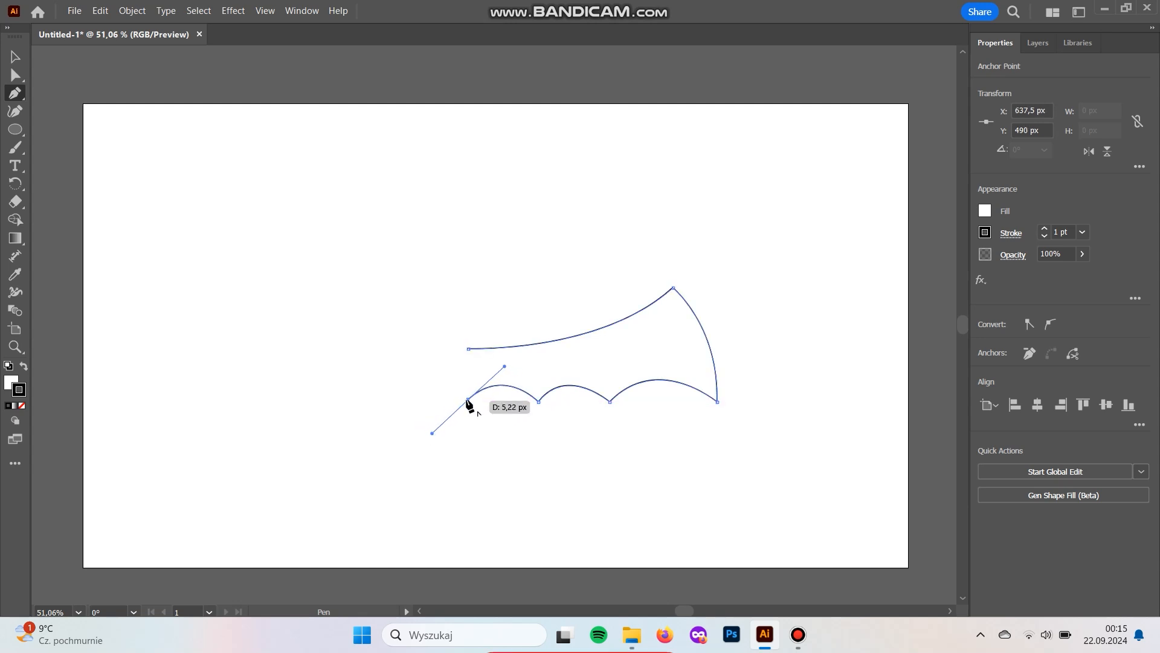
click(469, 350)
- Move the wing's lower outer tip downwards and bulge the outer edge further outward
key(a)
click(717, 401)
drag(718, 402, 721, 446)
drag(723, 372, 755, 325)
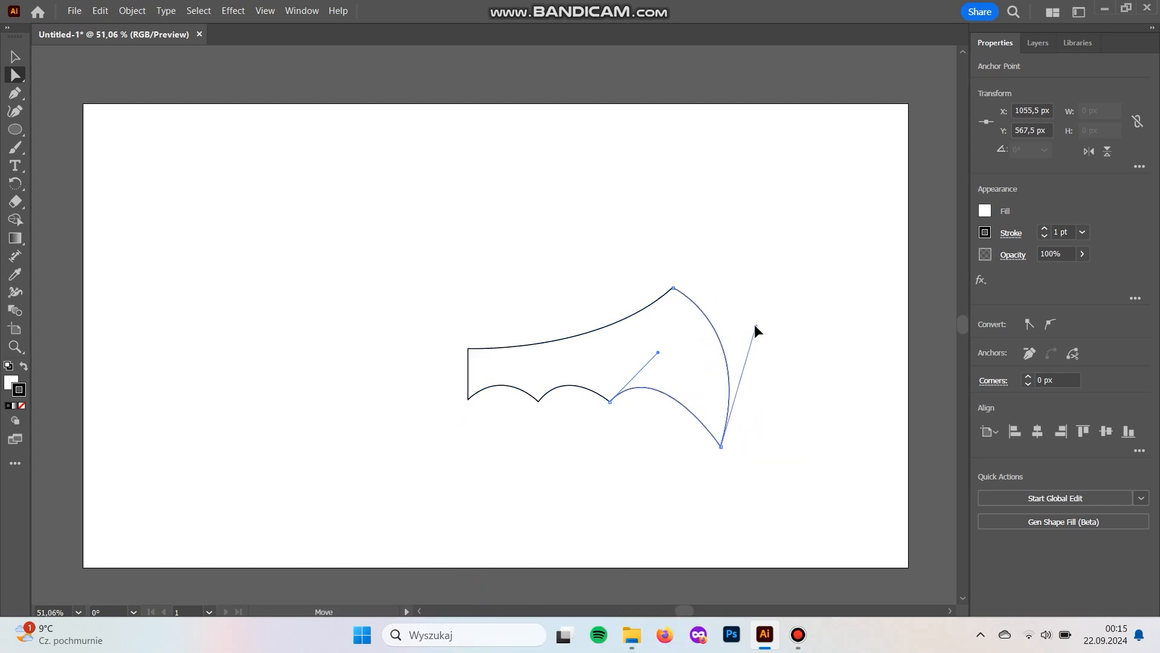
- Reshape the three scallops by moving the two points between them and adjusting their curve handles
drag(611, 402, 617, 418)
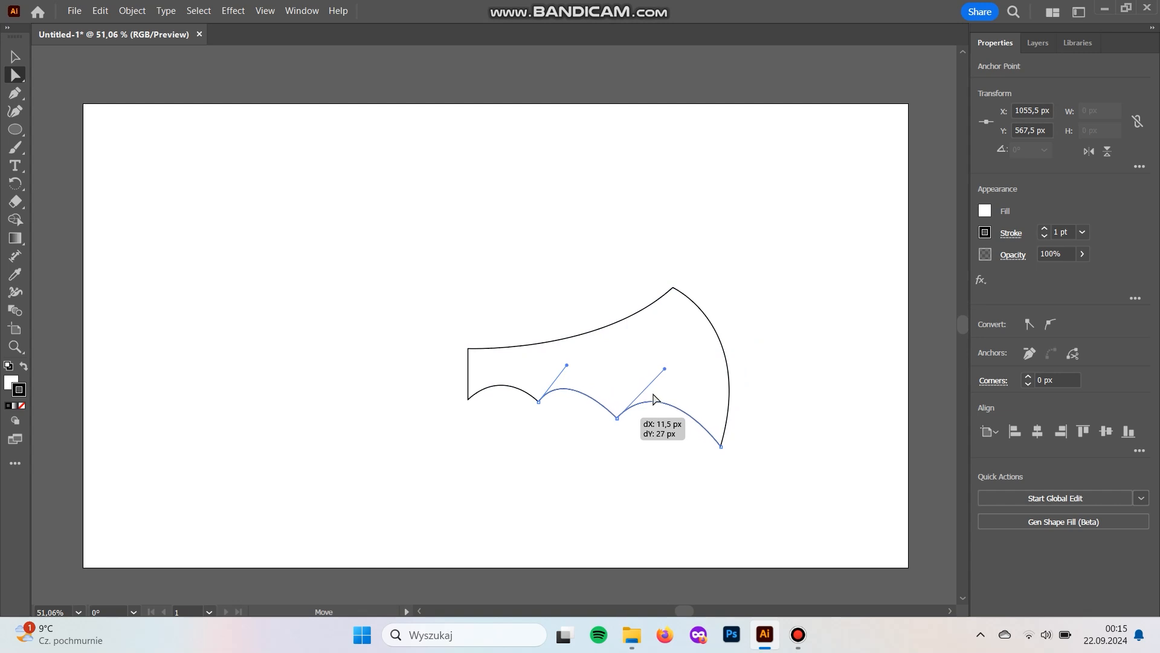
mouse_move(669, 361)
mouse_down()
mouse_move(680, 355)
mouse_move(681, 366)
mouse_up()
mouse_move(566, 365)
mouse_down()
mouse_move(557, 370)
mouse_move(579, 367)
mouse_up()
drag(538, 401, 531, 403)
drag(571, 367, 576, 363)
drag(505, 366, 499, 370)
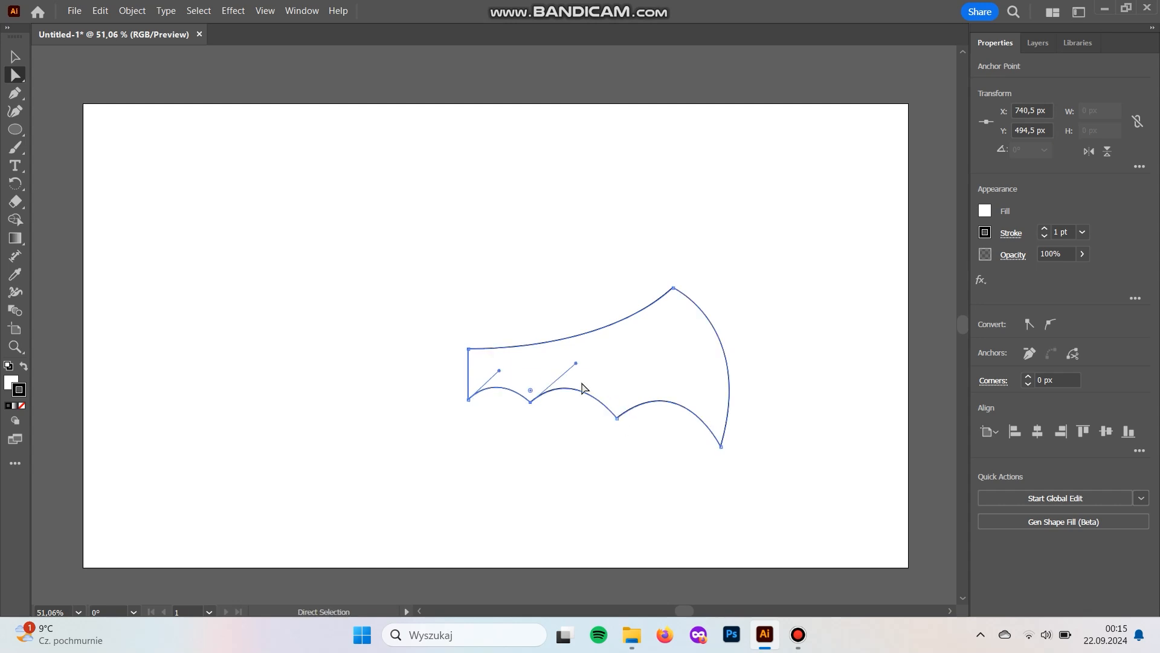
drag(576, 364, 581, 364)
- Raise the wing's upper tip, lower its bottom tip further, and adjust the curves of the top and outer edges
drag(673, 288, 677, 277)
drag(605, 343, 598, 358)
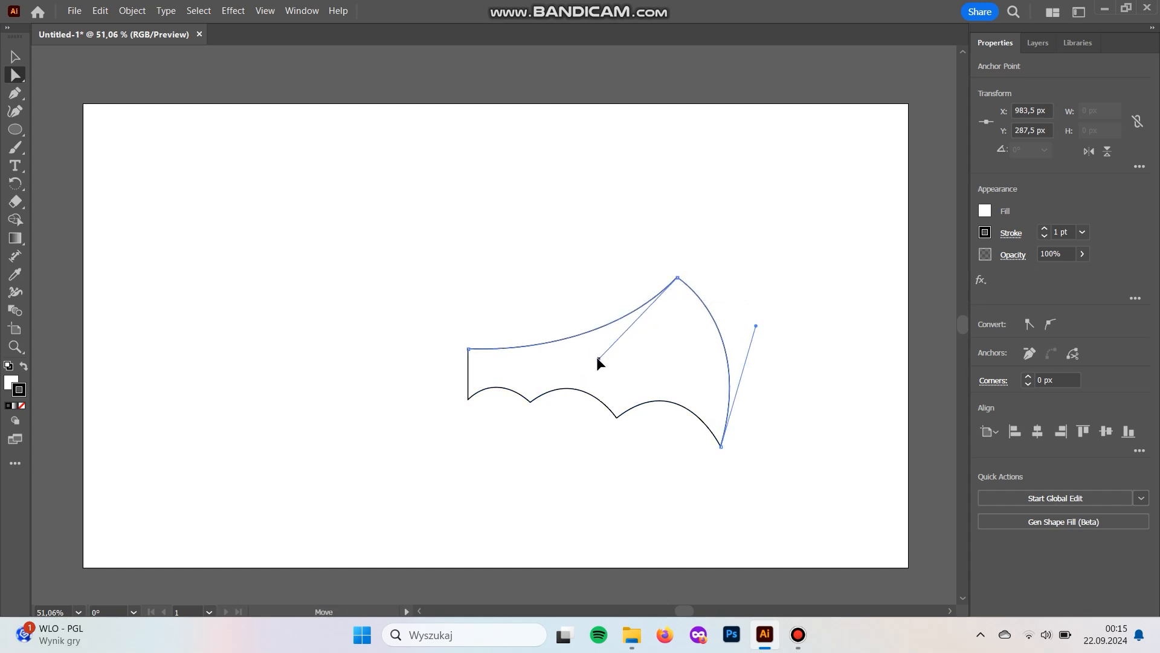
click(722, 448)
drag(724, 455, 726, 471)
drag(758, 343, 782, 325)
- Fine-tune the positions and curve handles of the two points between the wing's scallops
drag(683, 369, 691, 367)
drag(531, 404, 528, 405)
drag(610, 417, 609, 414)
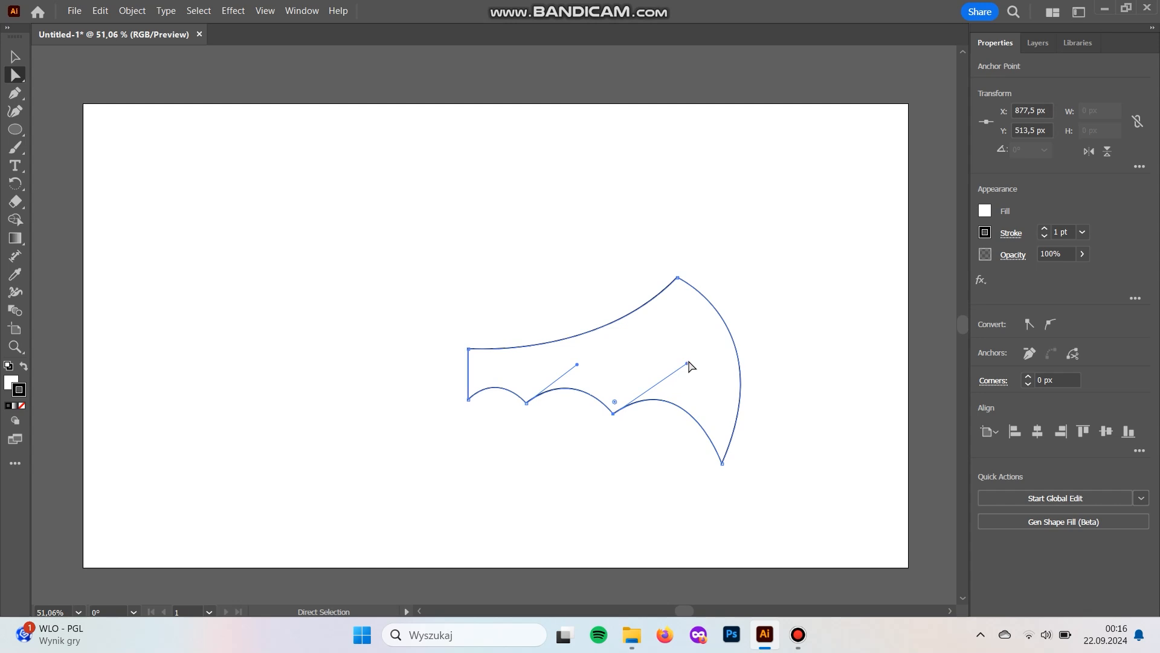
drag(689, 363, 693, 367)
drag(578, 366, 578, 367)
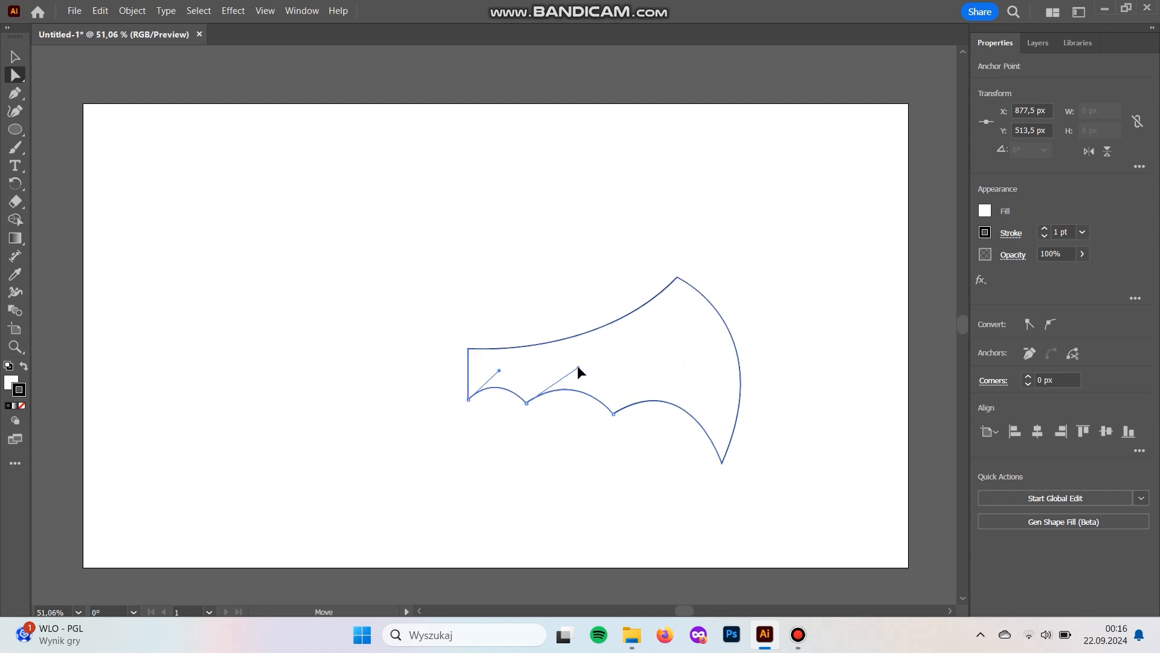
- Give the wing a black fill with no stroke
click(24, 367)
click(23, 407)
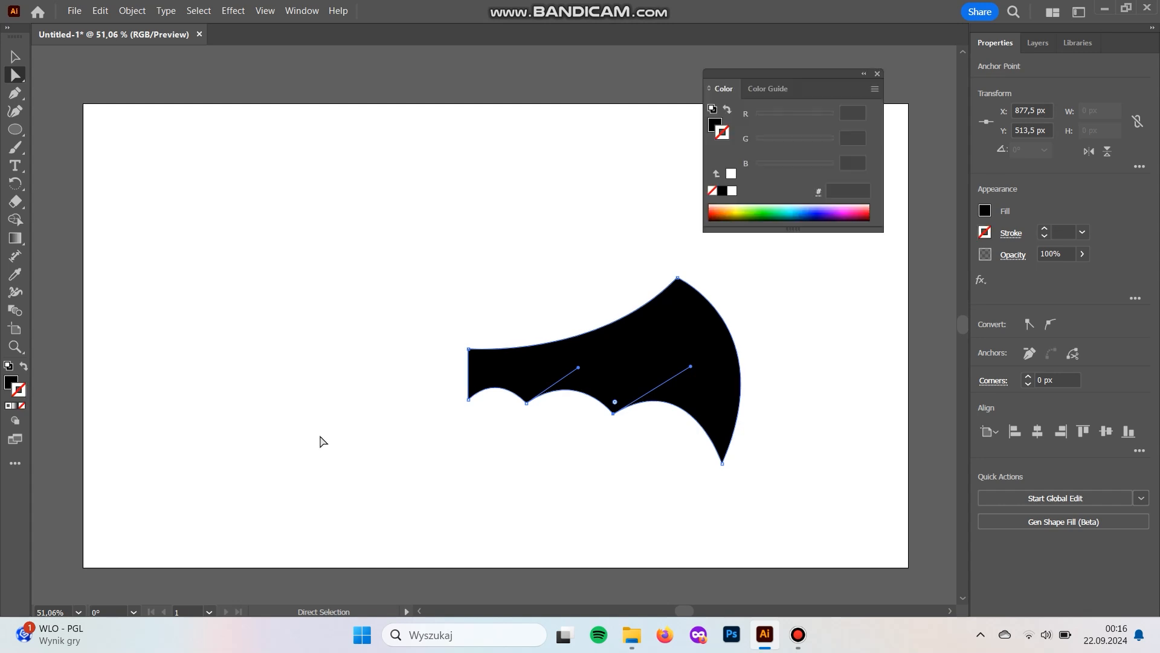
drag(506, 470, 569, 500)
click(480, 363)
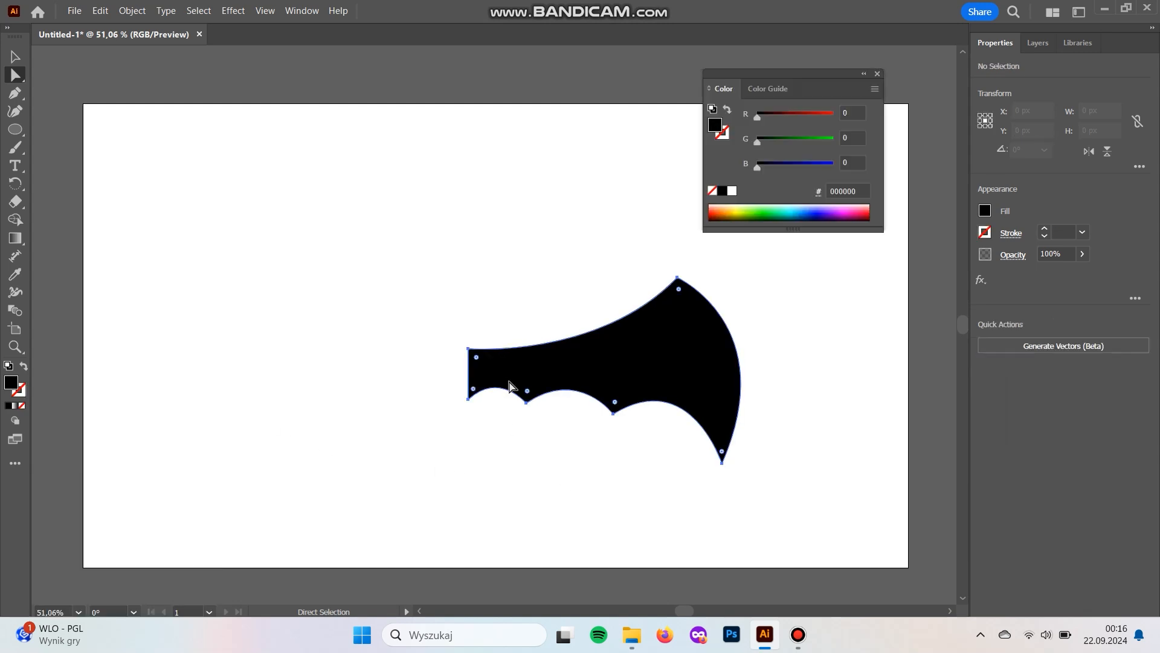
click(469, 400)
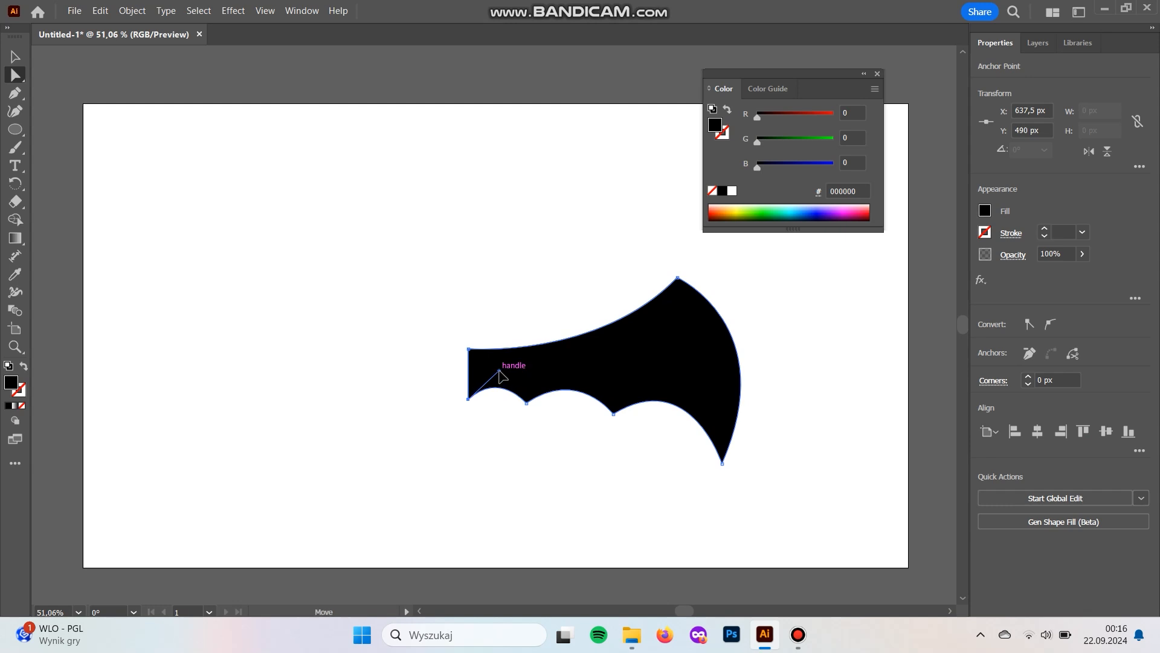
click(565, 441)
- Duplicate the wing, mirror the copy left to right, and join it to the original's straight inner edge
key(v)
drag(628, 371, 423, 302)
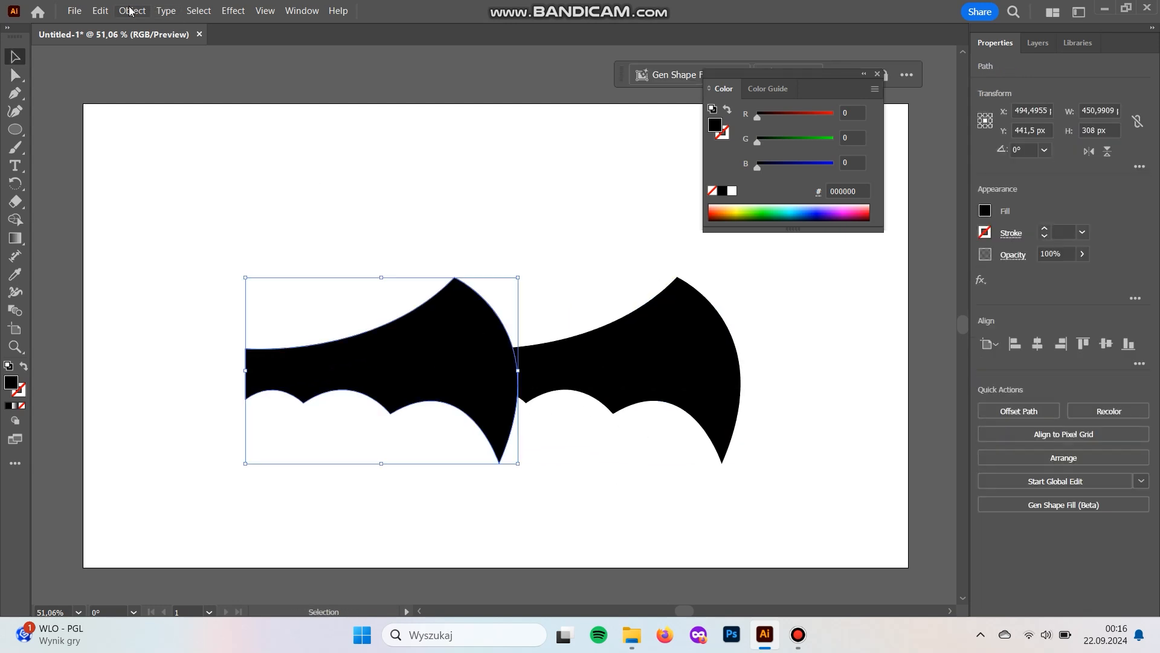
click(130, 10)
mouse_move(260, 35)
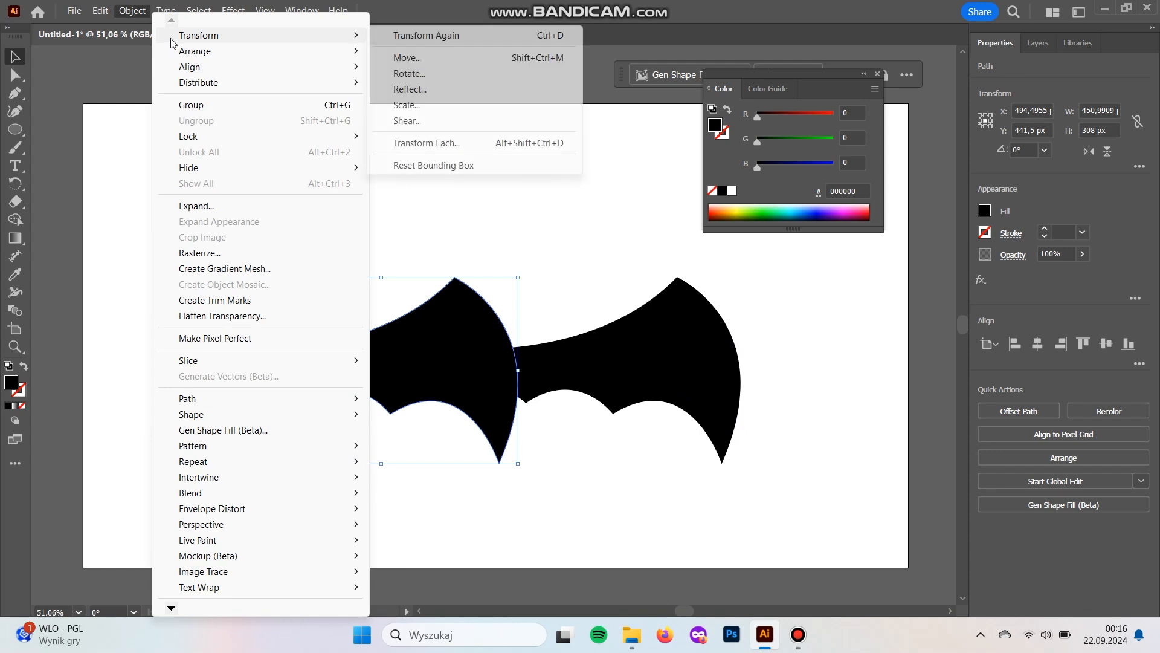
click(415, 92)
click(587, 410)
drag(432, 375, 398, 376)
drag(472, 461, 472, 460)
click(475, 448)
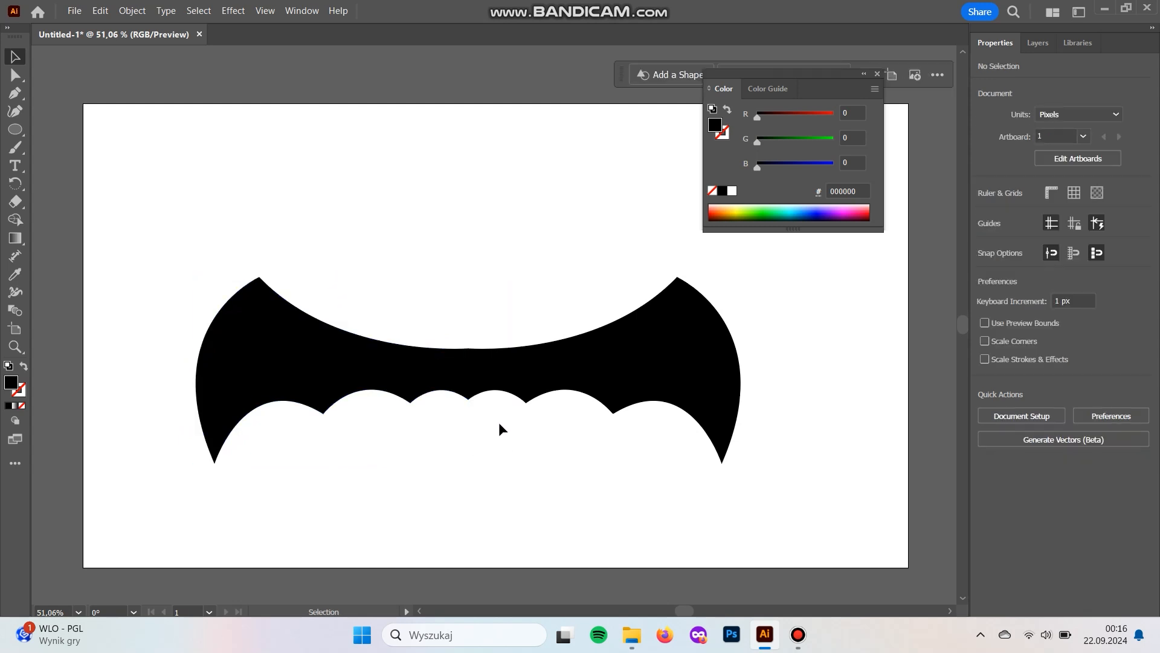
- Try pulling the bottom centre point between the two wings downwards, then undo the change
key(a)
drag(455, 387, 468, 415)
key(ctrl+z)
click(477, 427)
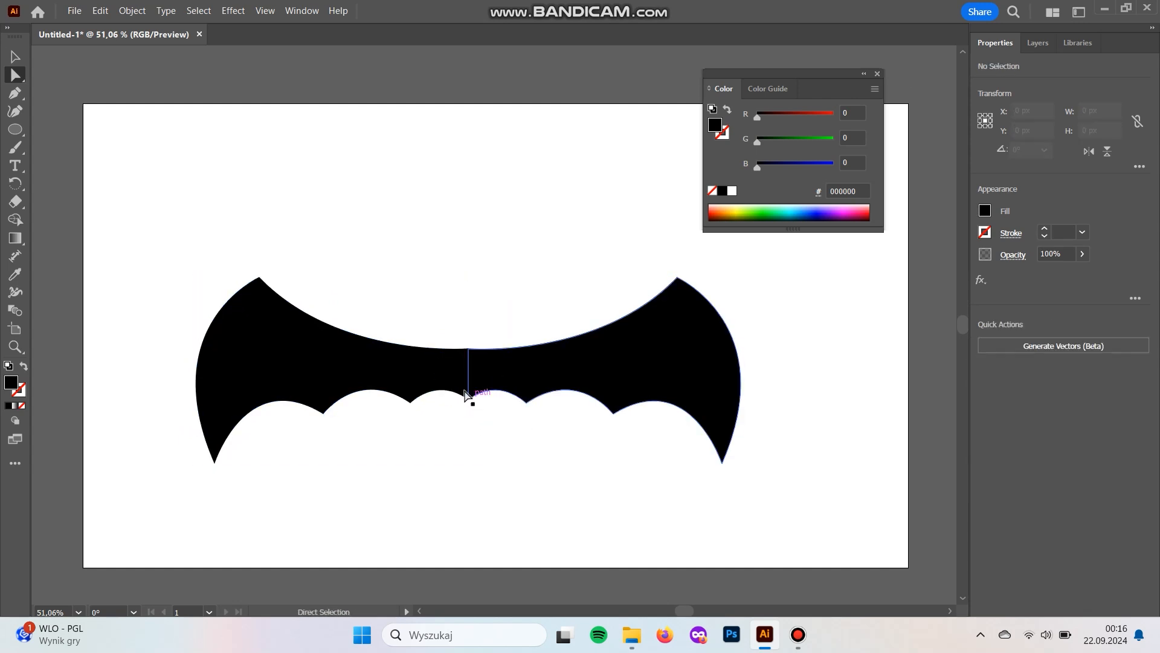
click(484, 385)
drag(470, 406, 466, 413)
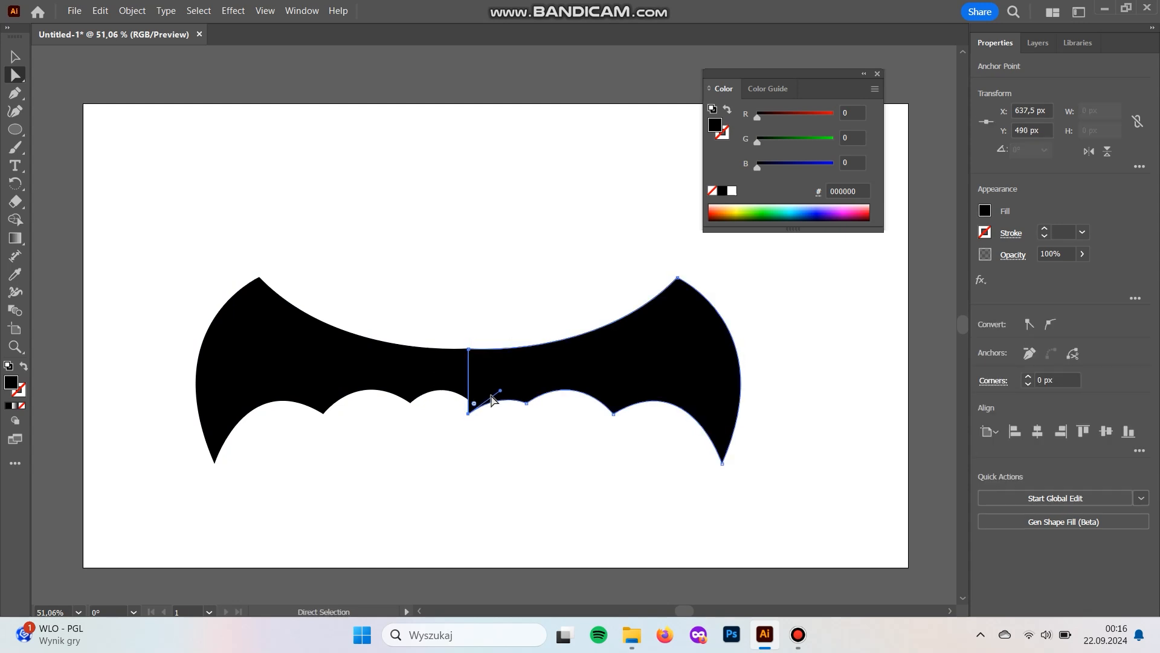
key(ctrl+z)
- Delete the mirrored left wing
click(470, 405)
click(469, 399)
click(473, 393)
click(467, 378)
key(Delete)
- Pull the remaining wing's inner bottom corner down to a sharper point and adjust its curve handle
click(469, 399)
drag(471, 403, 488, 374)
click(566, 455)
- Duplicate the reshaped wing, reflect the copy left to right, and align it against the original's inner edge
key(v)
drag(571, 376, 359, 328)
click(132, 10)
mouse_move(260, 33)
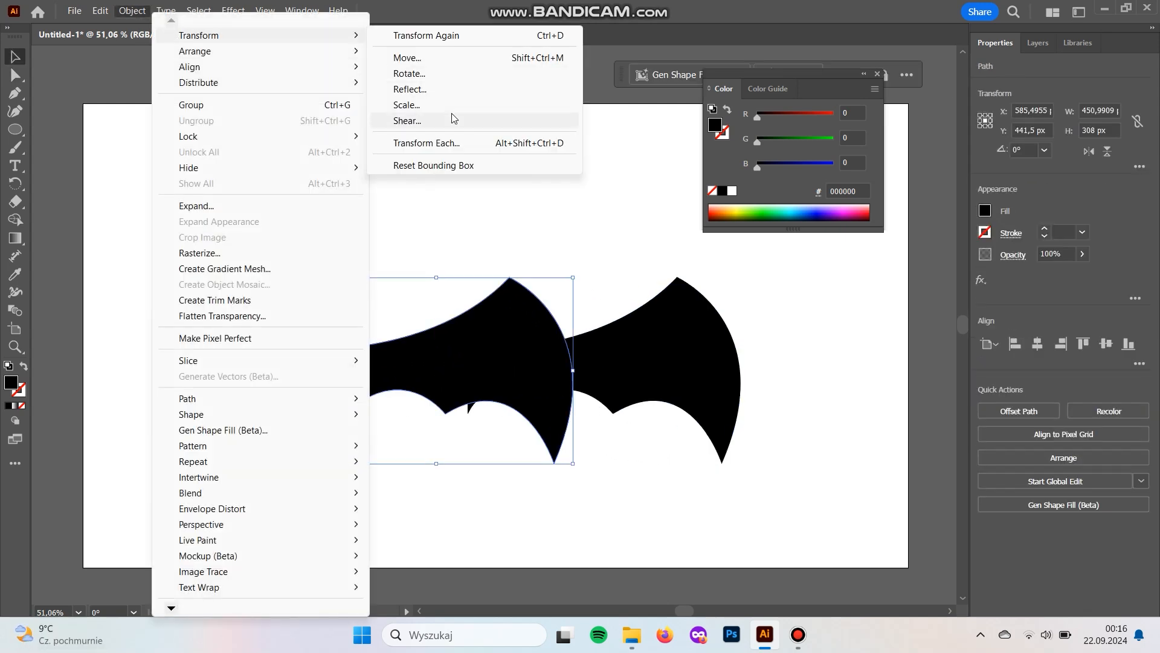
click(478, 89)
click(586, 411)
drag(440, 376, 337, 375)
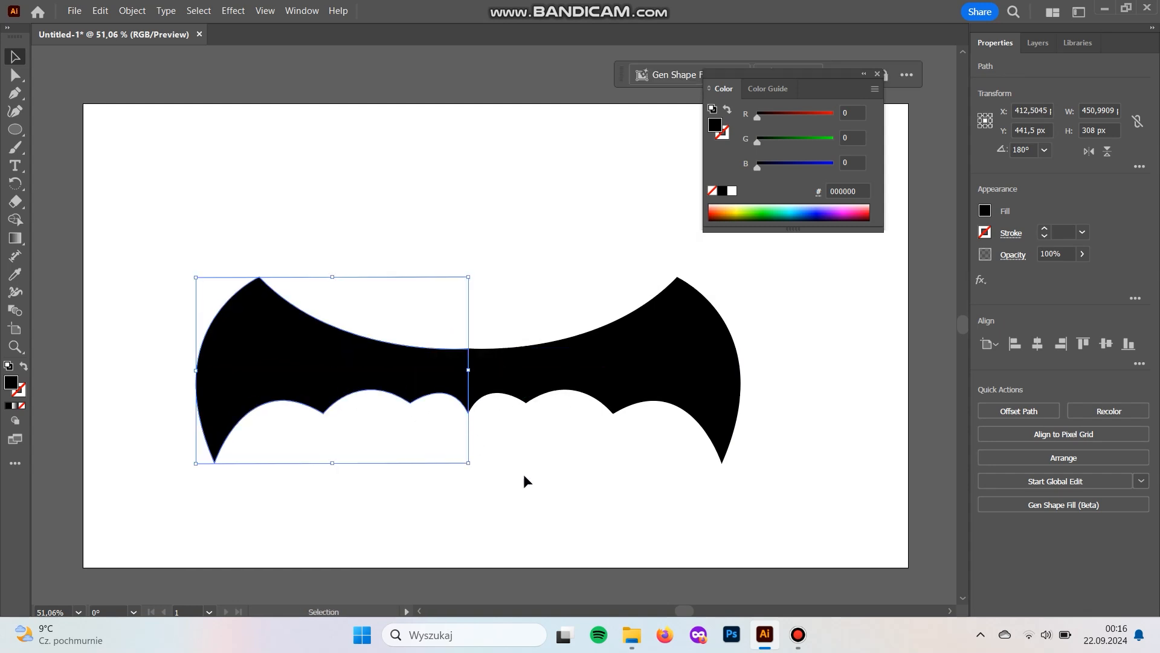
click(559, 487)
- Narrow both wings together to about 740 px wide and shift them toward the artboard's centre
drag(611, 502, 357, 337)
drag(750, 370, 640, 332)
drag(562, 359, 631, 358)
click(60, 204)
- Draw a black ellipse for the head at the middle of the wings' upper edge
click(15, 129)
drag(460, 314, 494, 333)
key(v)
- Nudge the innermost scallop point of each wing slightly down and outward, keeping the two sides symmetrical
key(a)
drag(526, 404, 525, 401)
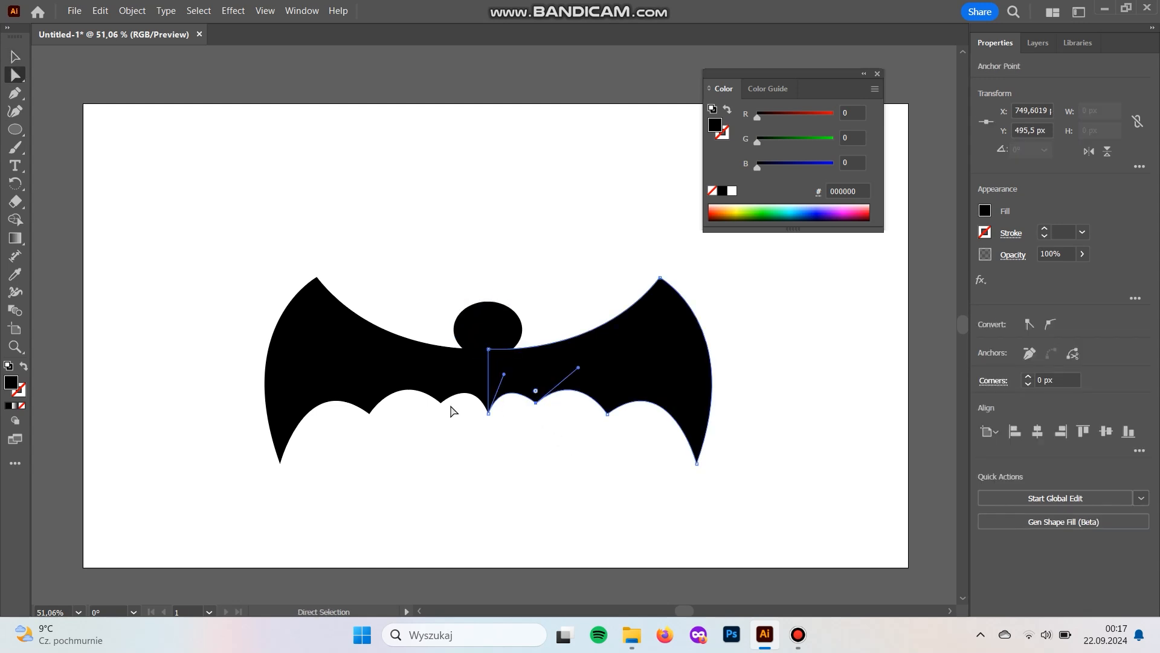
drag(428, 405, 438, 432)
key(Down)
key(Down)
key(Down)
key(Down)
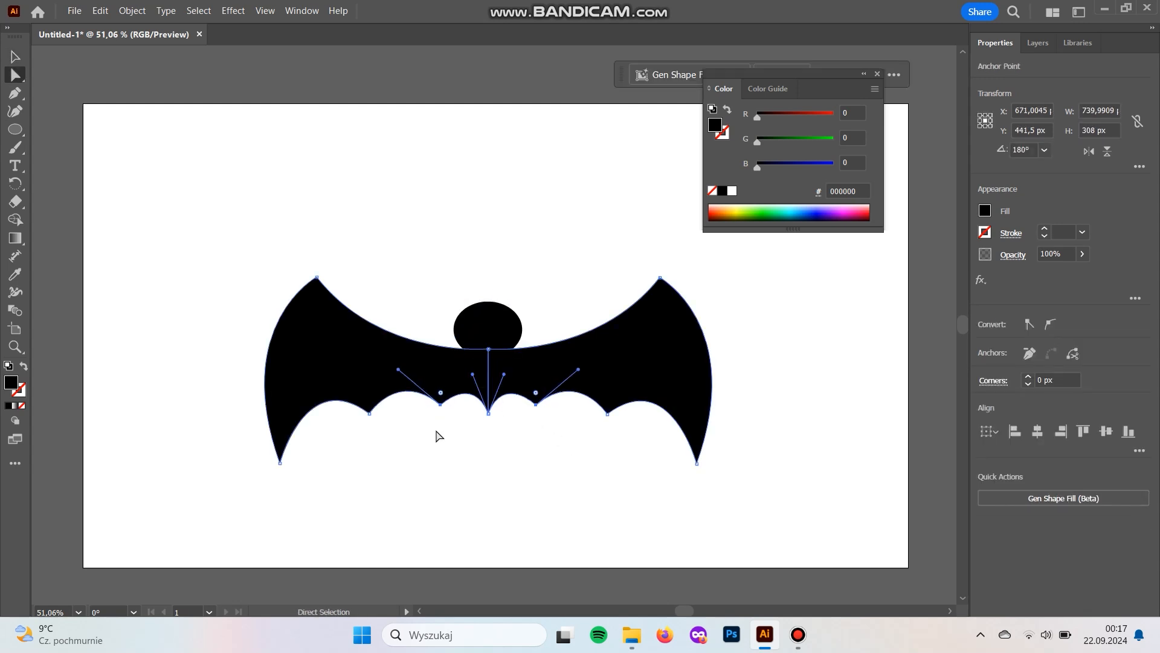
click(515, 464)
drag(530, 401, 525, 391)
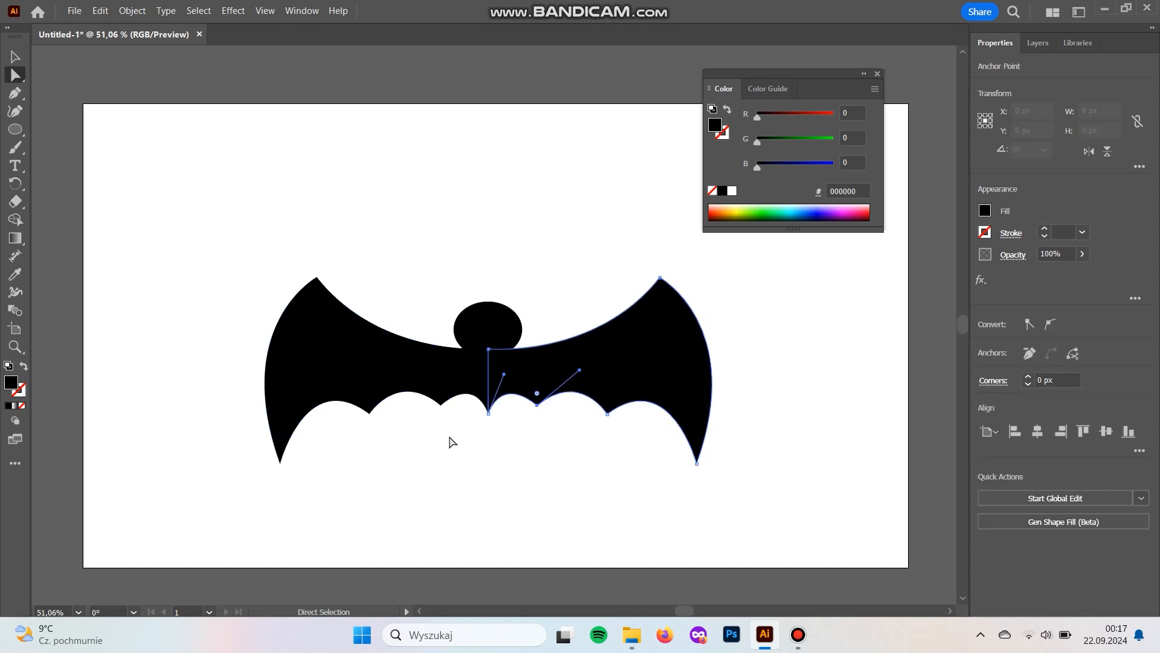
drag(456, 422, 415, 393)
click(479, 451)
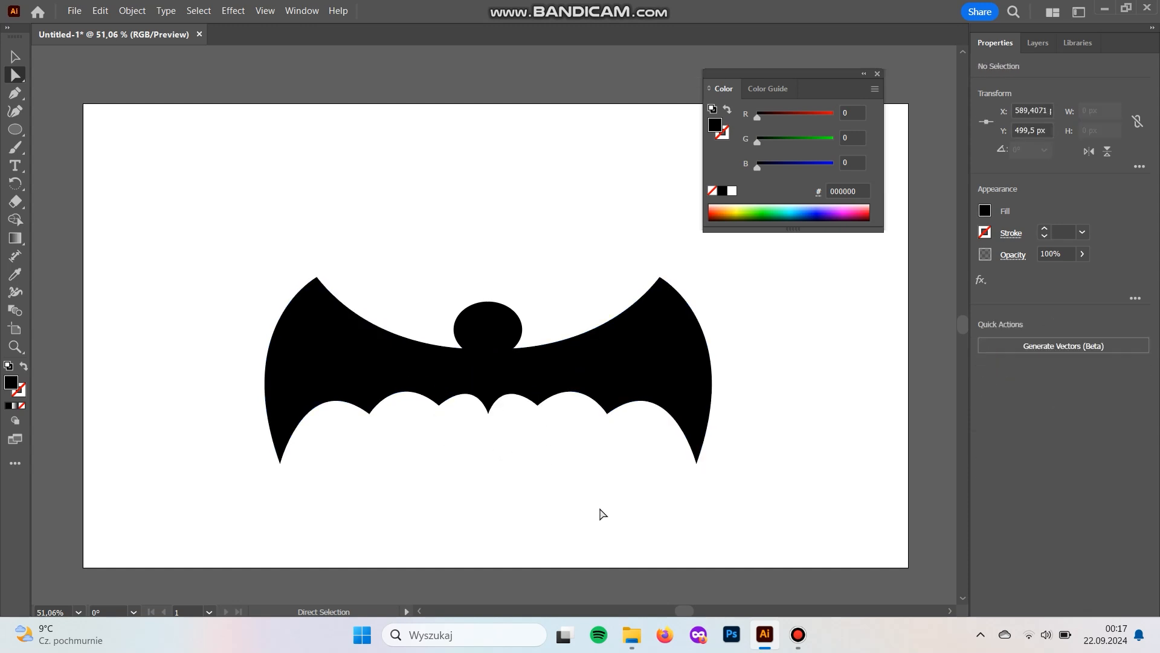
- Scale the head ellipse down slightly
key(v)
click(493, 310)
mouse_move(519, 304)
mouse_down()
mouse_move(508, 315)
mouse_move(514, 307)
mouse_up()
click(511, 289)
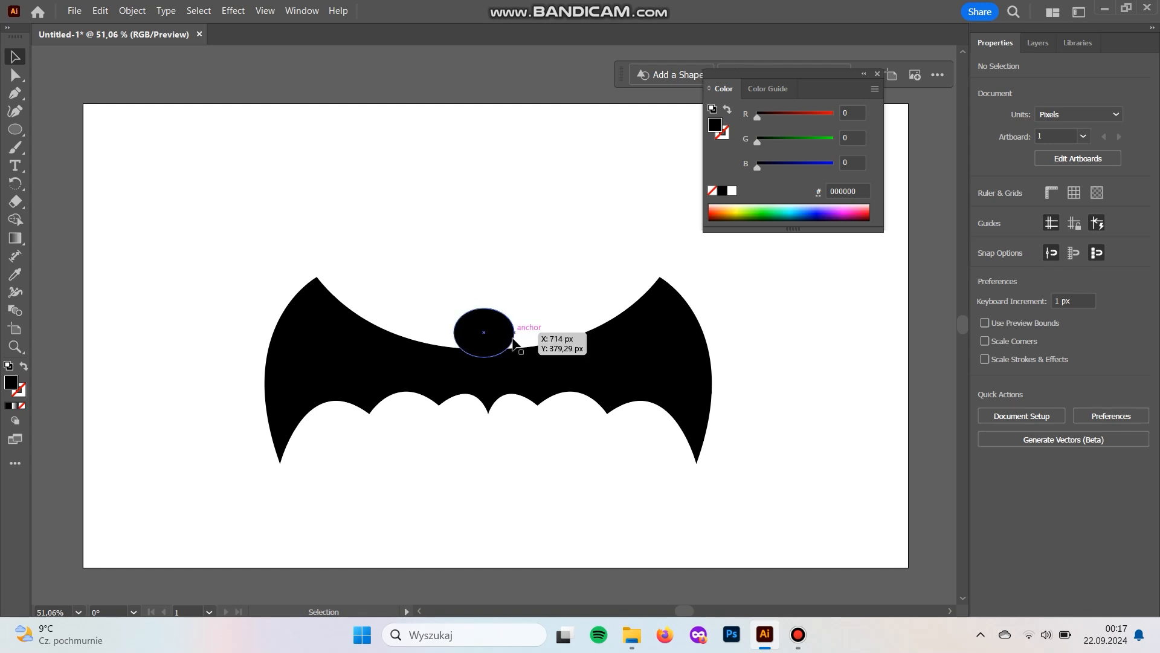
- Draw a pointed, curved ear on the right side of the head with the Pen tool
key(p)
click(499, 315)
drag(519, 298, 525, 285)
drag(502, 360, 467, 382)
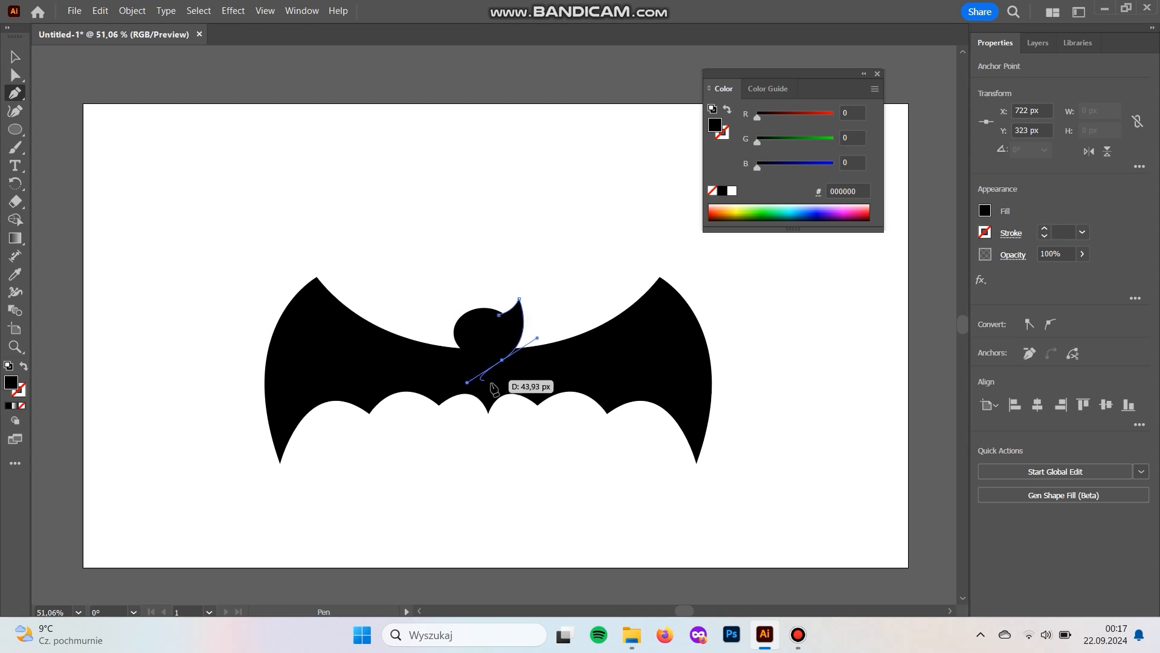
- Scale the ear down to about 37 × 90 px, keeping it on the head's right side
key(v)
click(583, 299)
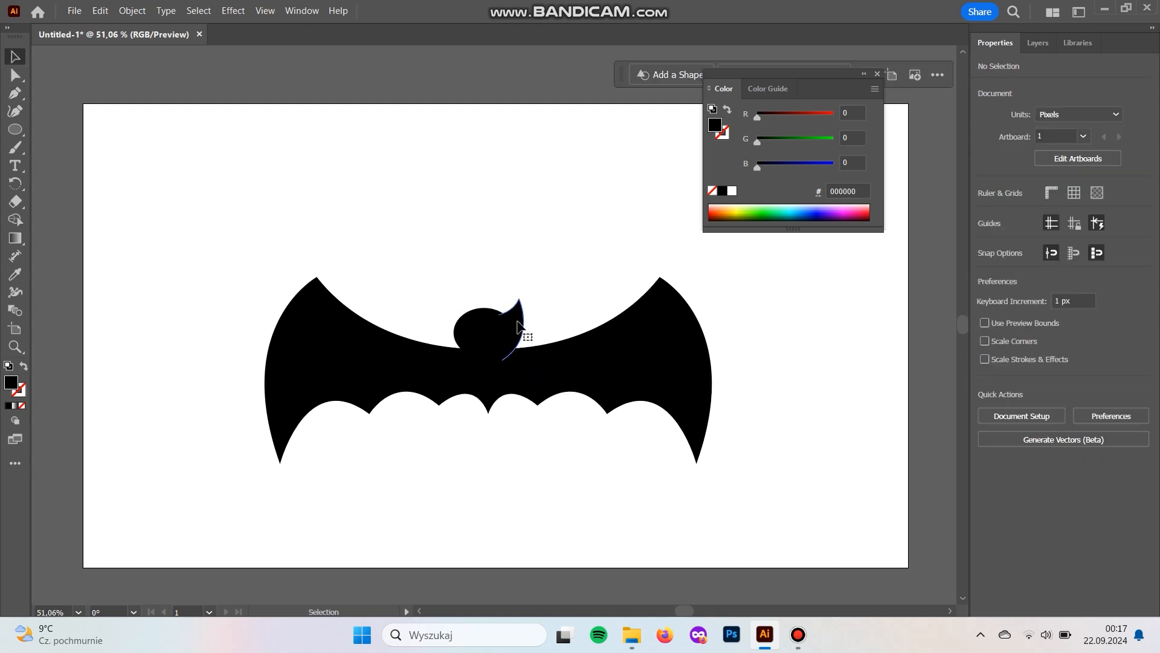
click(519, 327)
drag(514, 355, 513, 326)
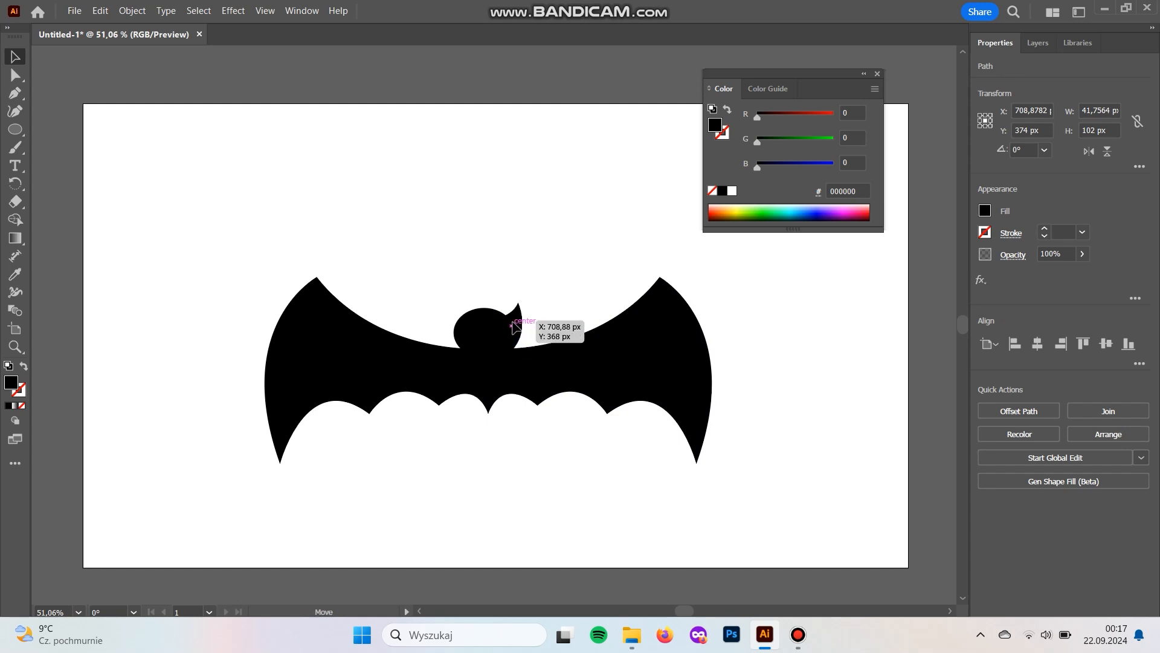
click(550, 267)
- Duplicate the ear to the head's left side, reflect it left to right, and nudge it slightly outward
drag(518, 331, 452, 331)
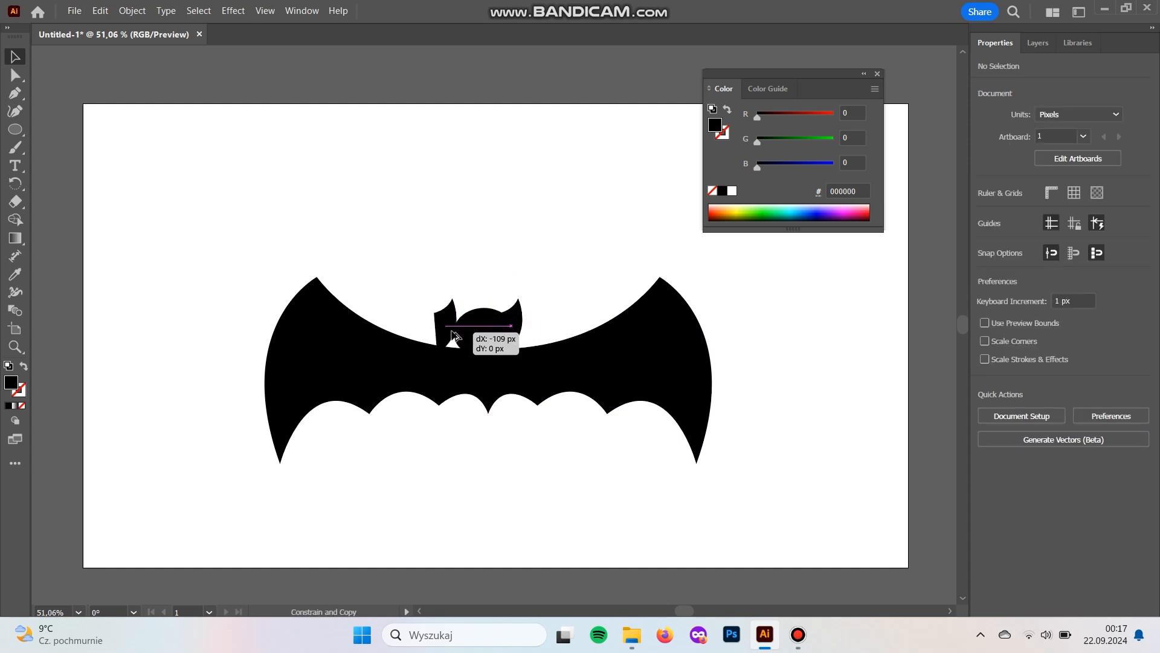
click(132, 11)
mouse_move(199, 35)
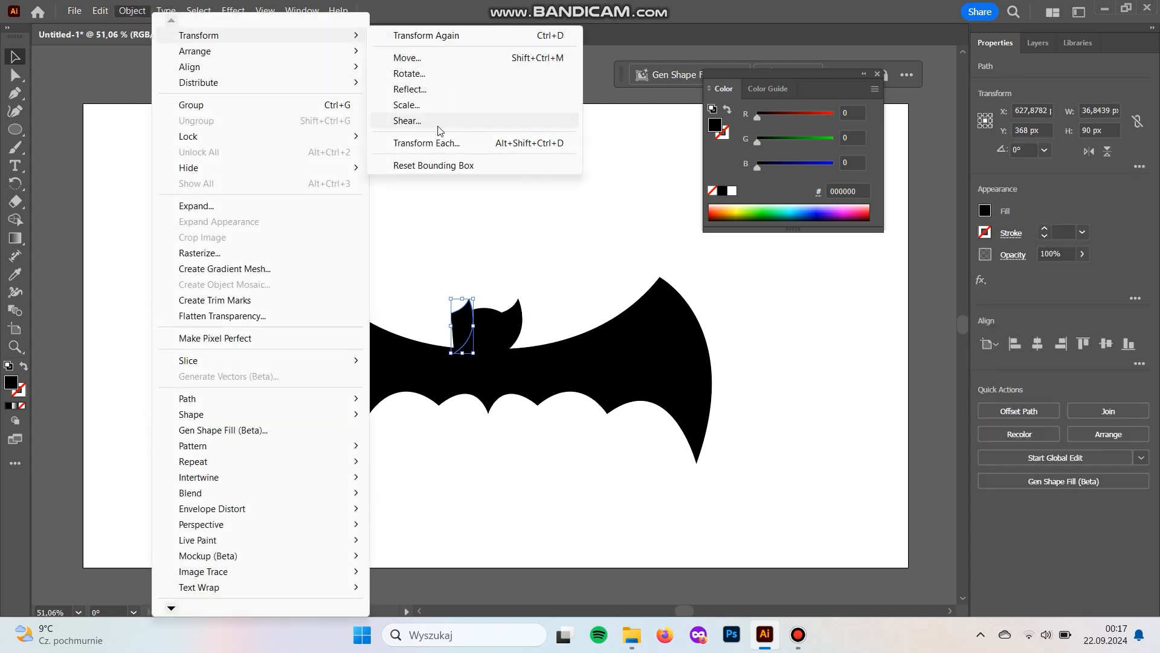
click(410, 89)
click(580, 411)
click(487, 197)
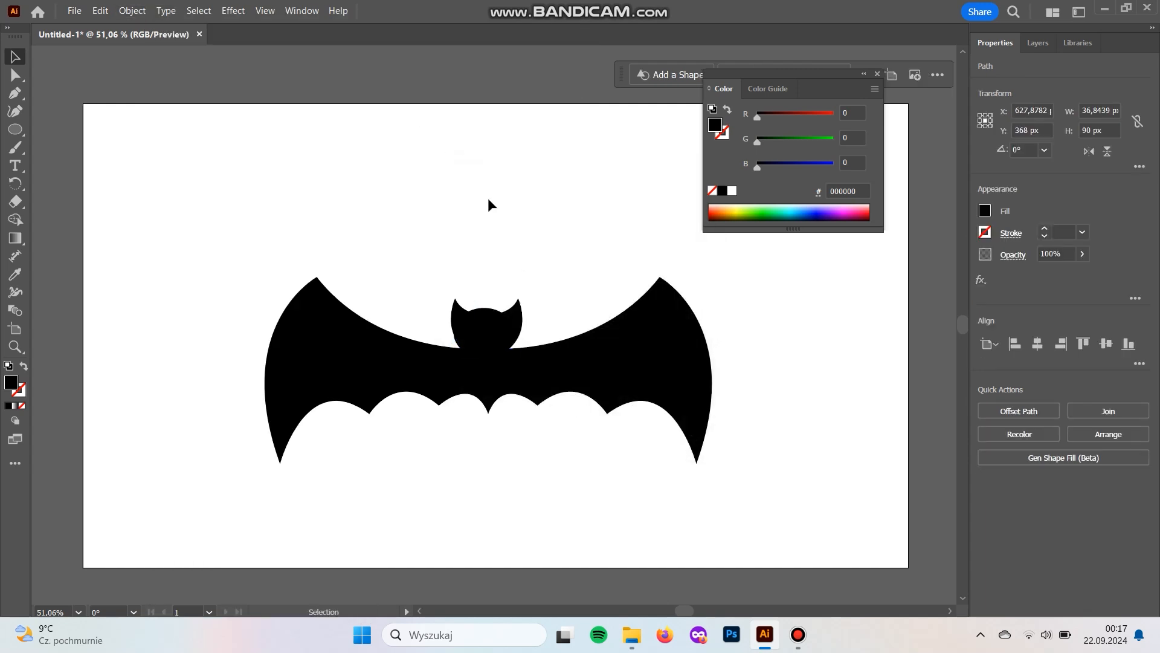
drag(459, 308, 459, 309)
key(Left)
key(Left)
key(Left)
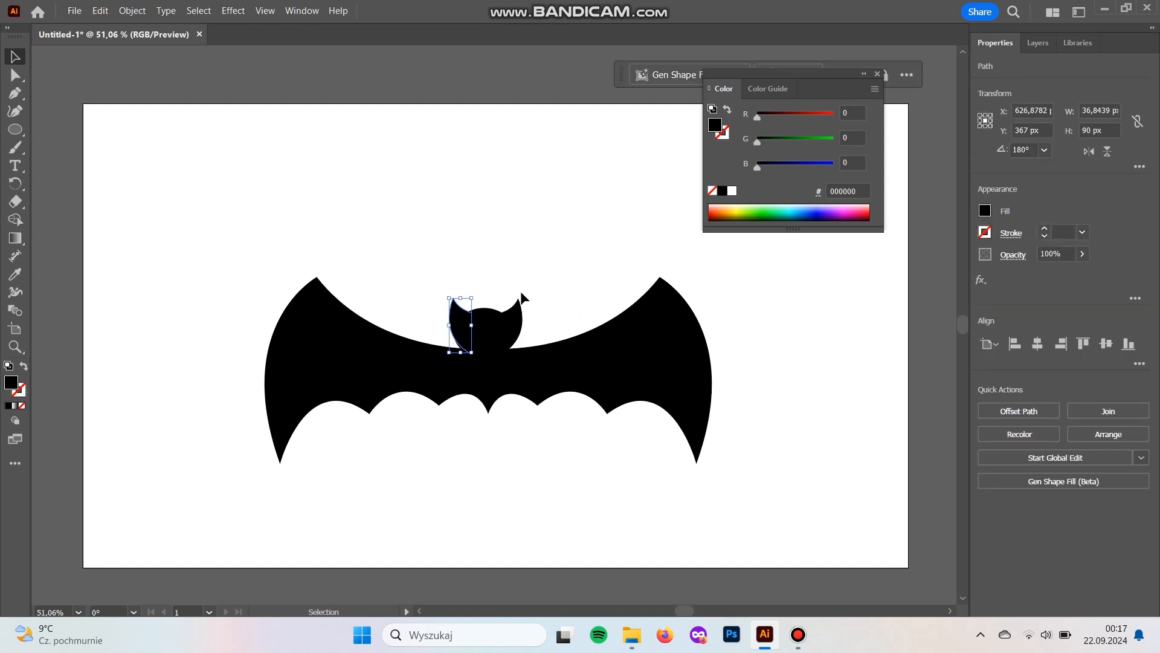
- Group the head ellipse with both ears
shift+click(518, 321)
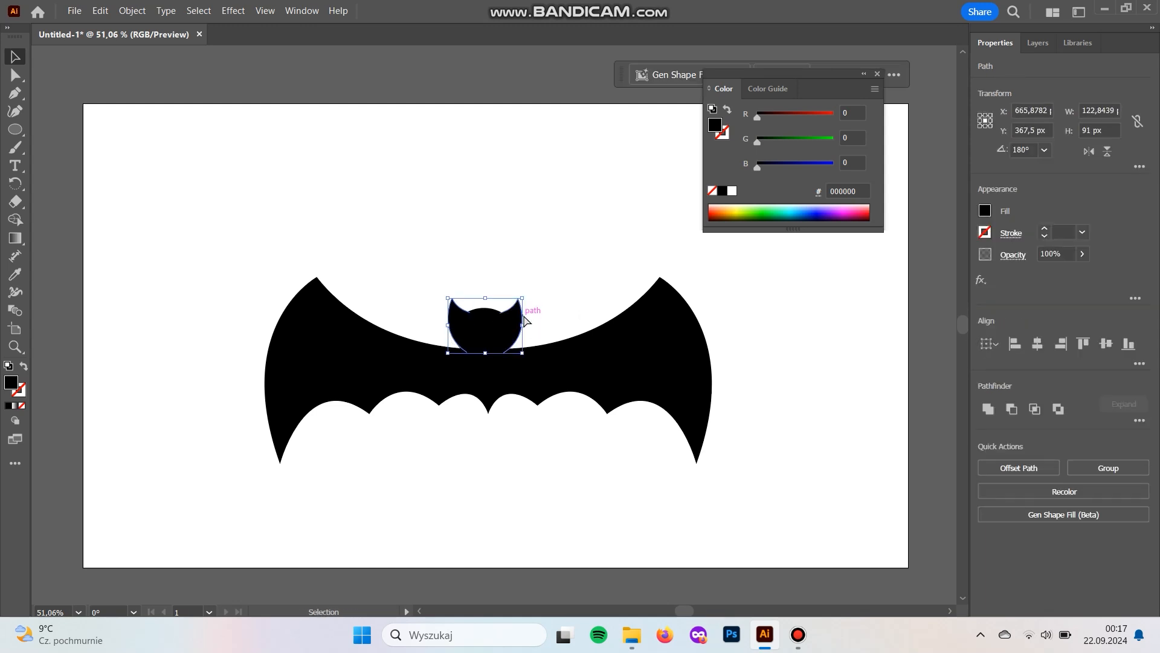
key(ctrl+g)
click(529, 451)
- Unite the two wings into a single shape with Pathfinder
drag(518, 441, 460, 389)
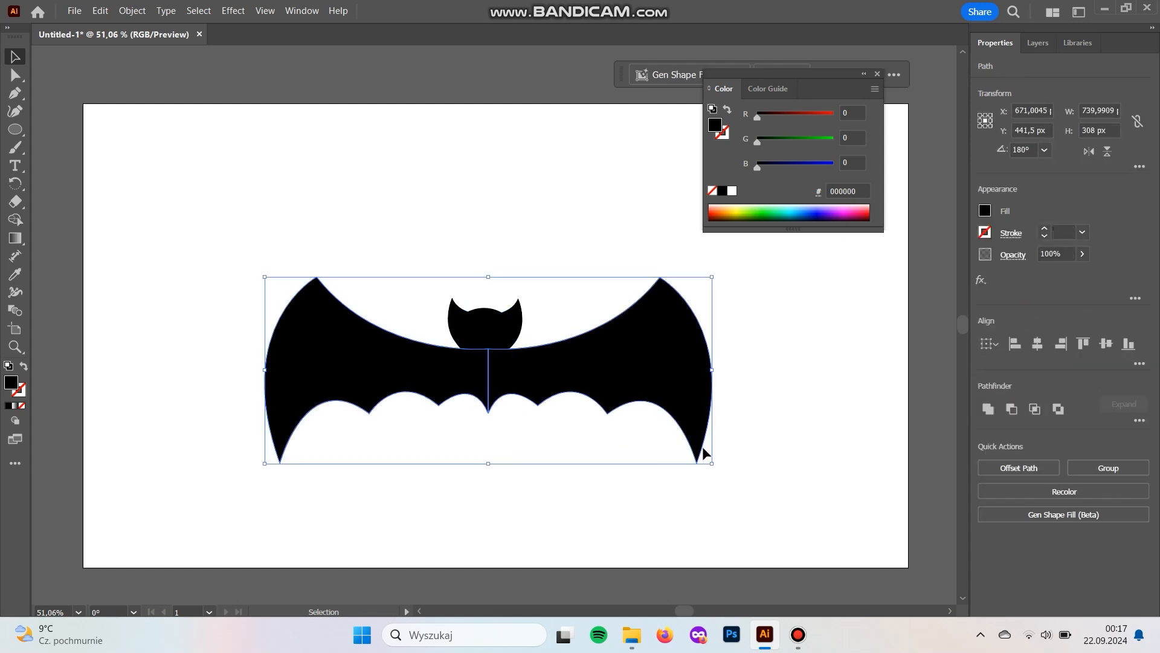
click(988, 410)
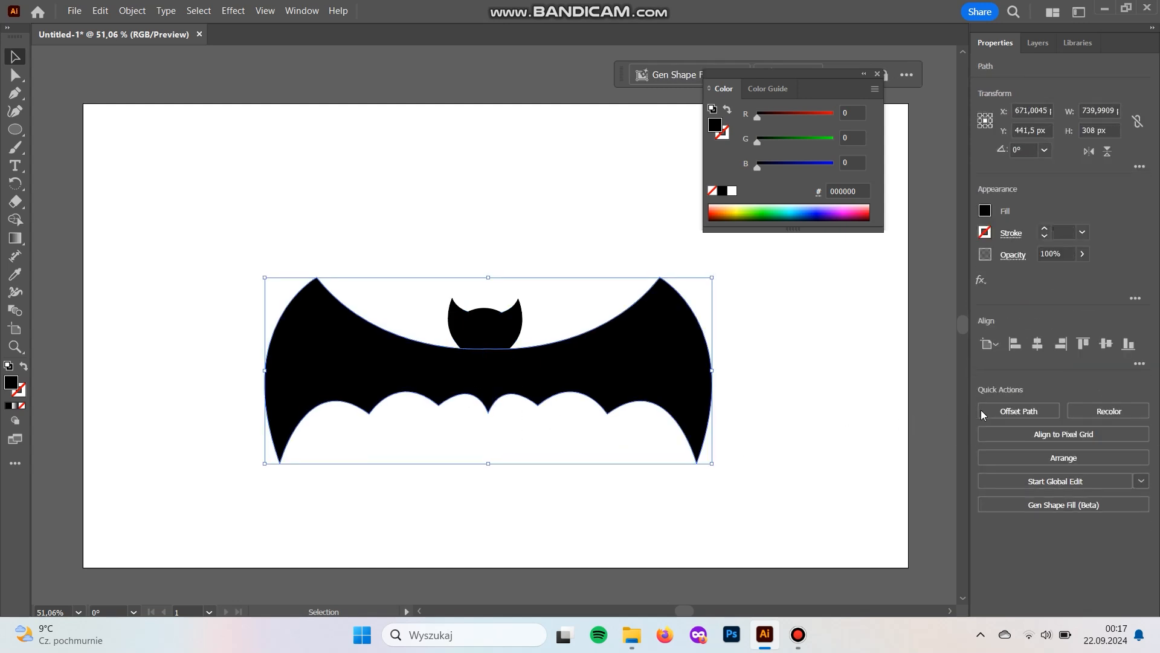
- Align the head group and the united wings on their horizontal centres
drag(588, 506, 441, 301)
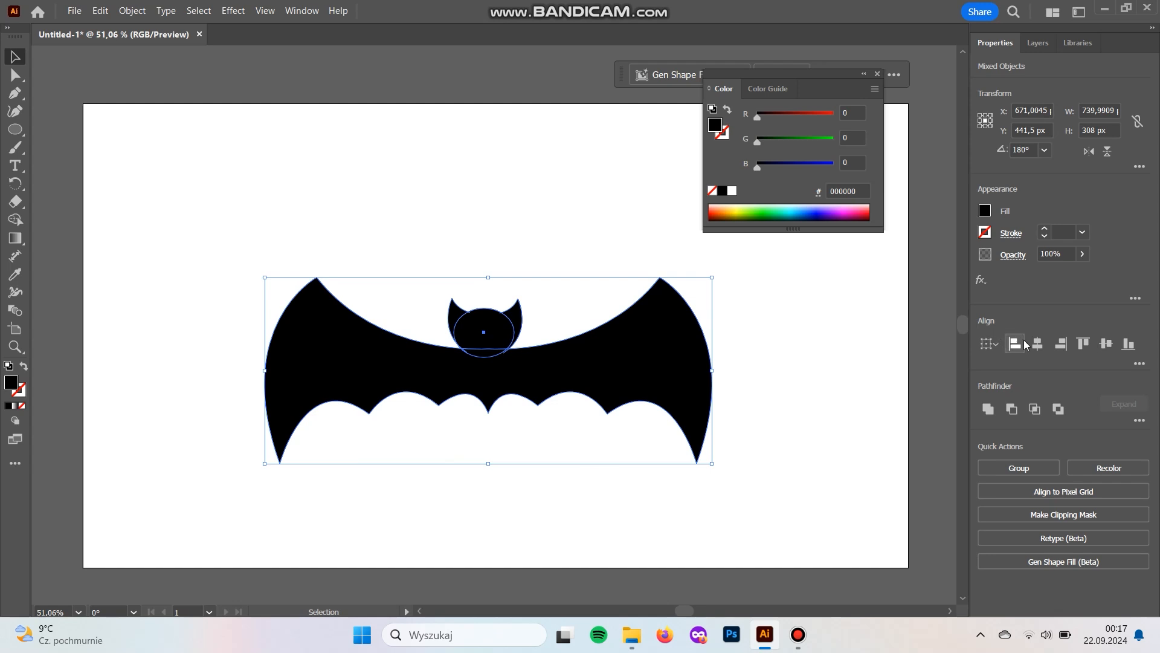
click(1037, 345)
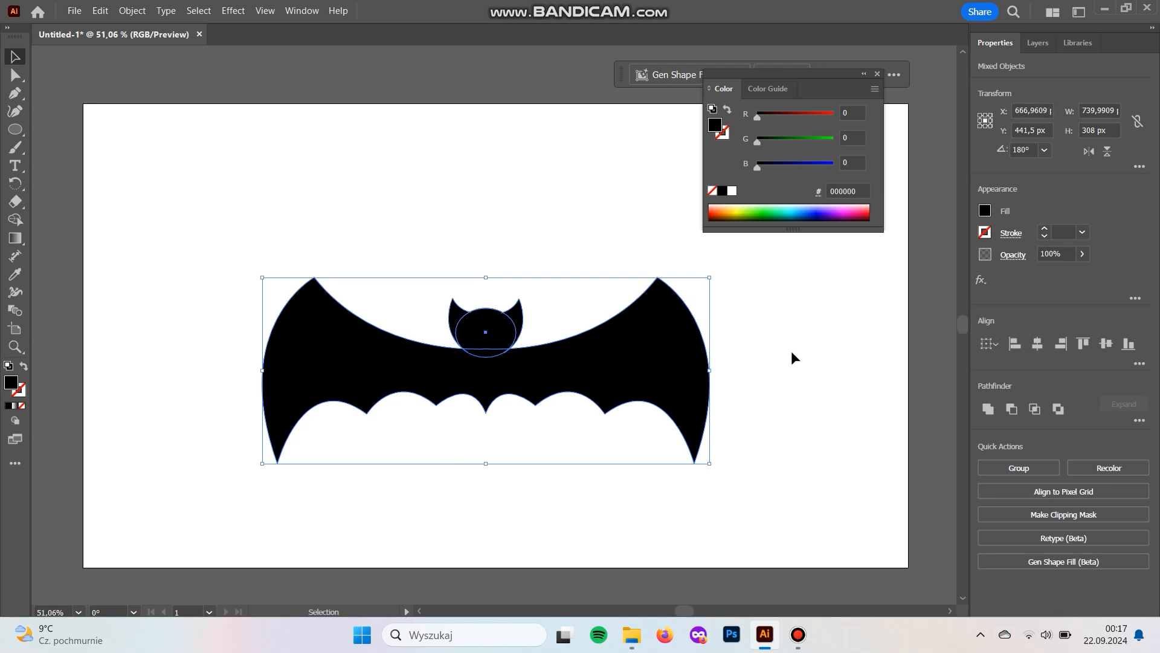
click(798, 375)
- Make the wings narrower and slightly taller about their centre, to about 638 × 333 px, keeping them centred under the head
click(695, 380)
drag(713, 372, 629, 376)
drag(490, 469, 480, 484)
drag(570, 380, 568, 372)
key(ctrl+a)
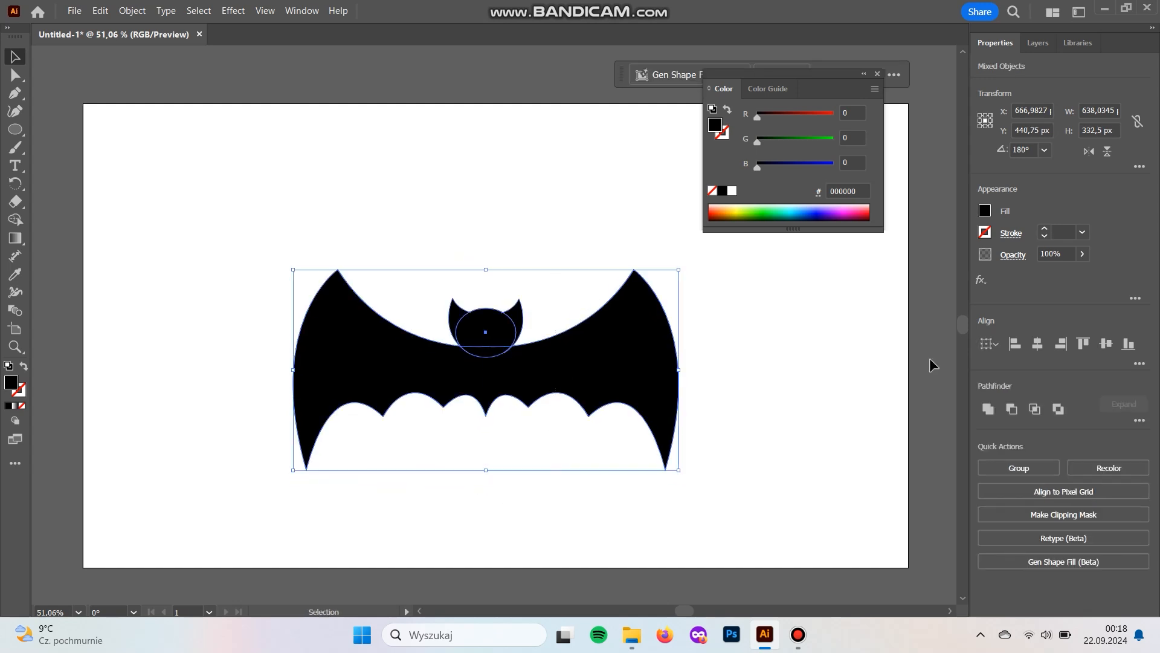
click(841, 404)
- Select the outer scallop anchor point on each wing's lower edge and move both points straight down together
drag(790, 433, 760, 440)
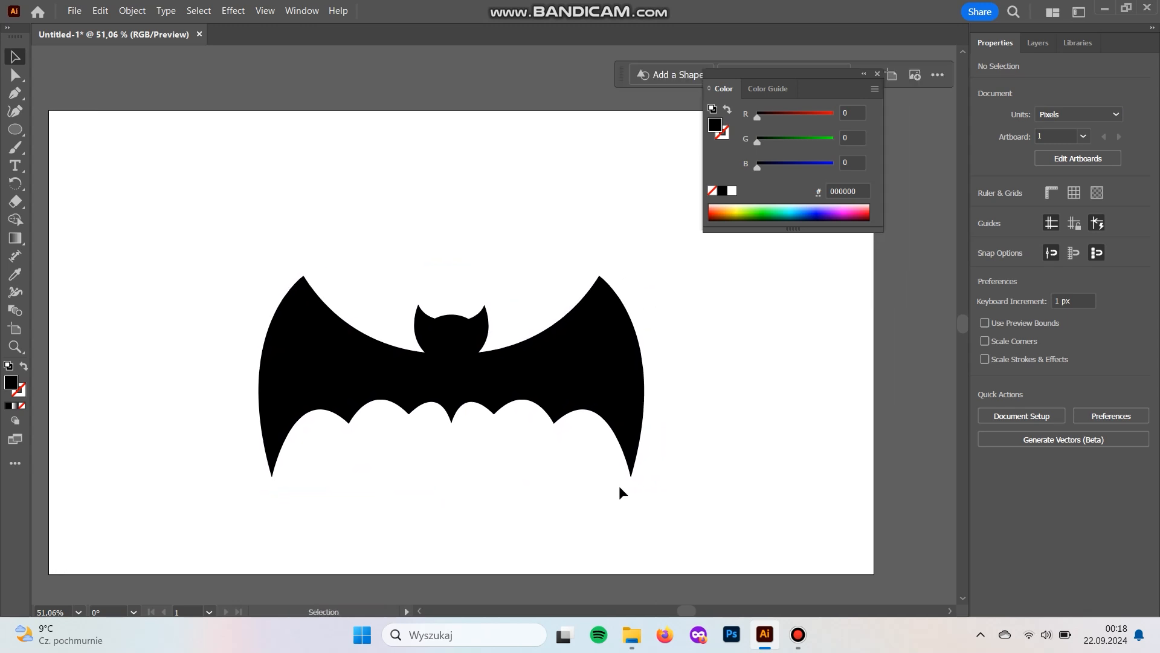
drag(501, 499, 538, 487)
key(a)
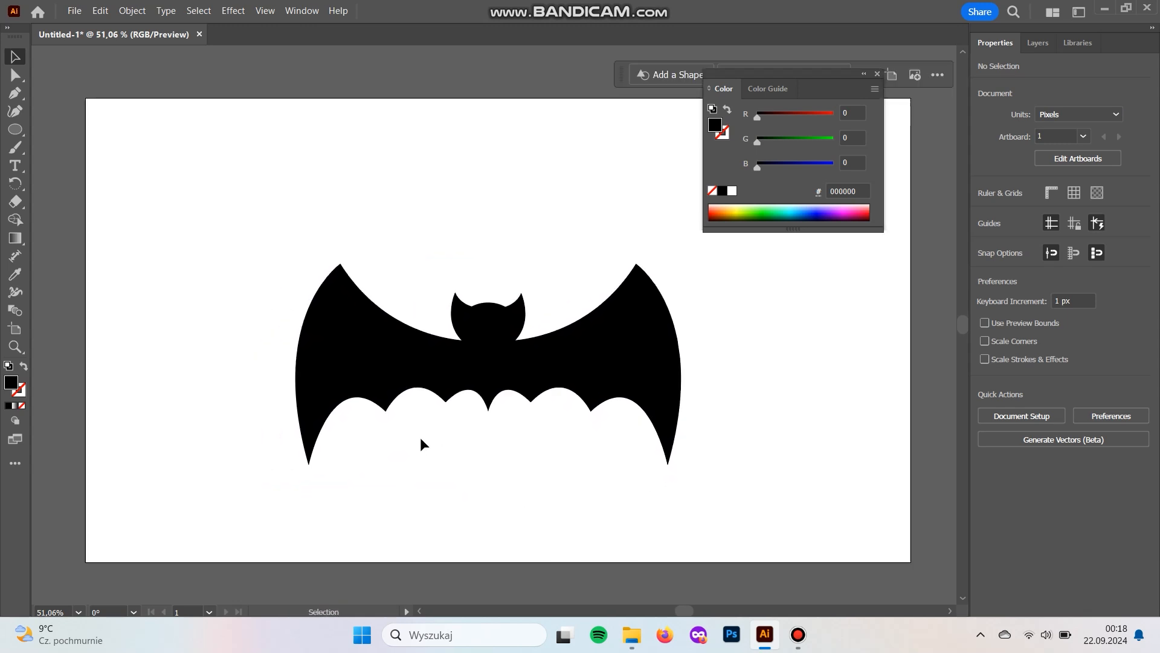
click(378, 415)
click(590, 411)
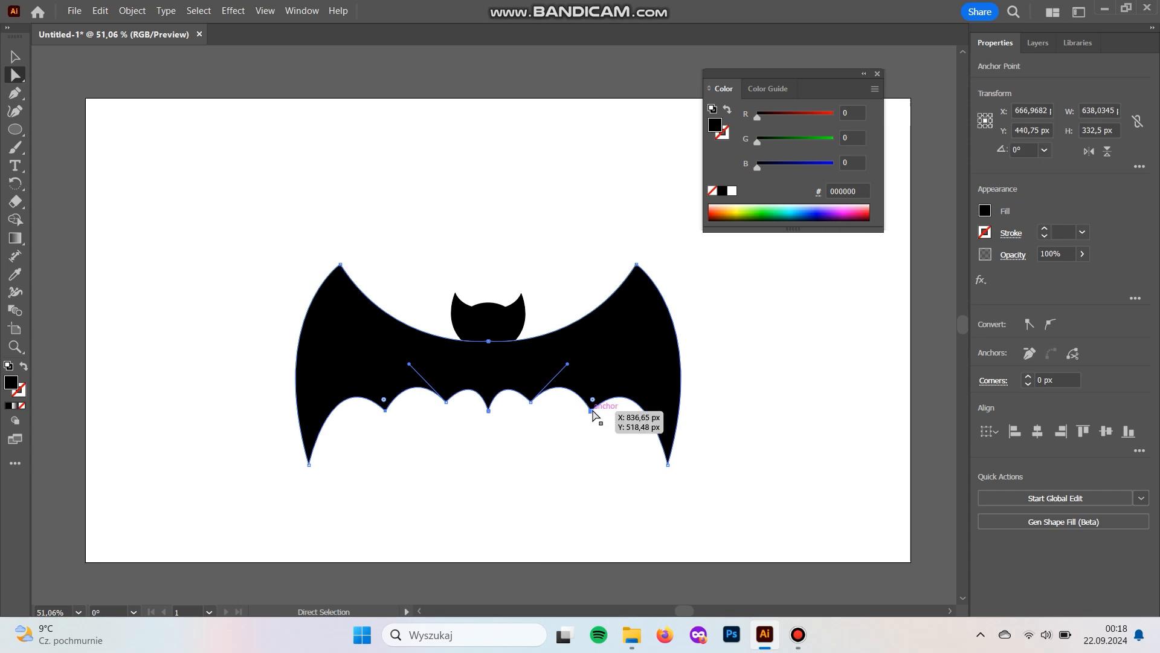
drag(590, 412, 589, 426)
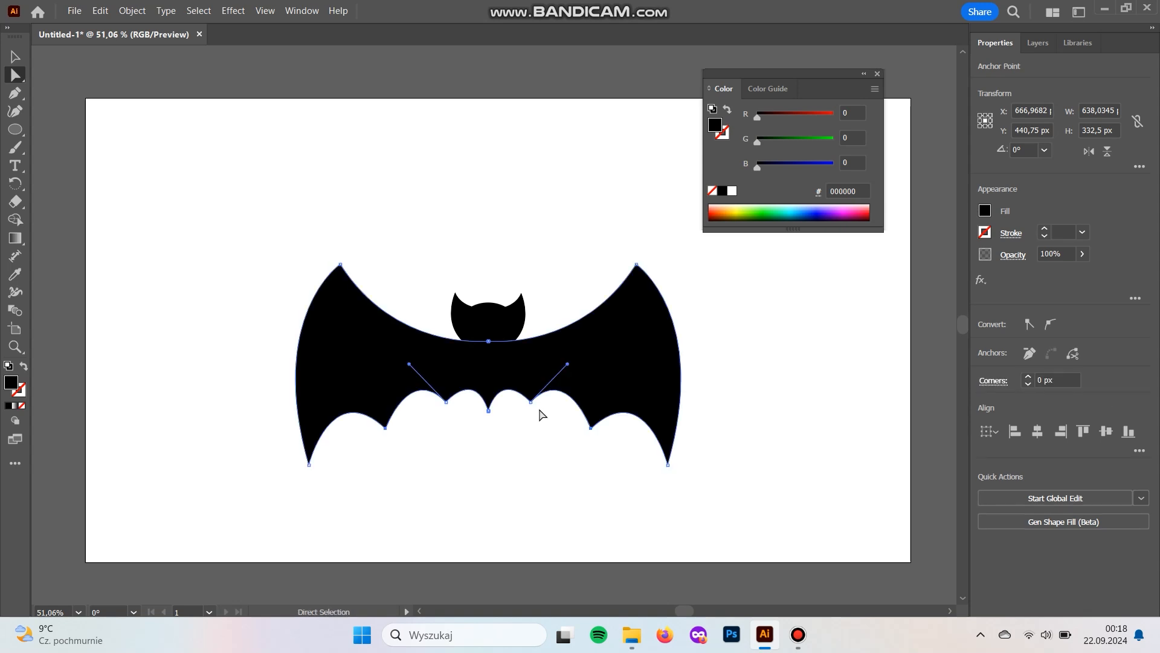
- Lower the pair of inner scallop anchor points on either side of the wings' central point slightly
shift+click(446, 401)
drag(446, 402, 444, 411)
drag(443, 405, 444, 405)
click(473, 465)
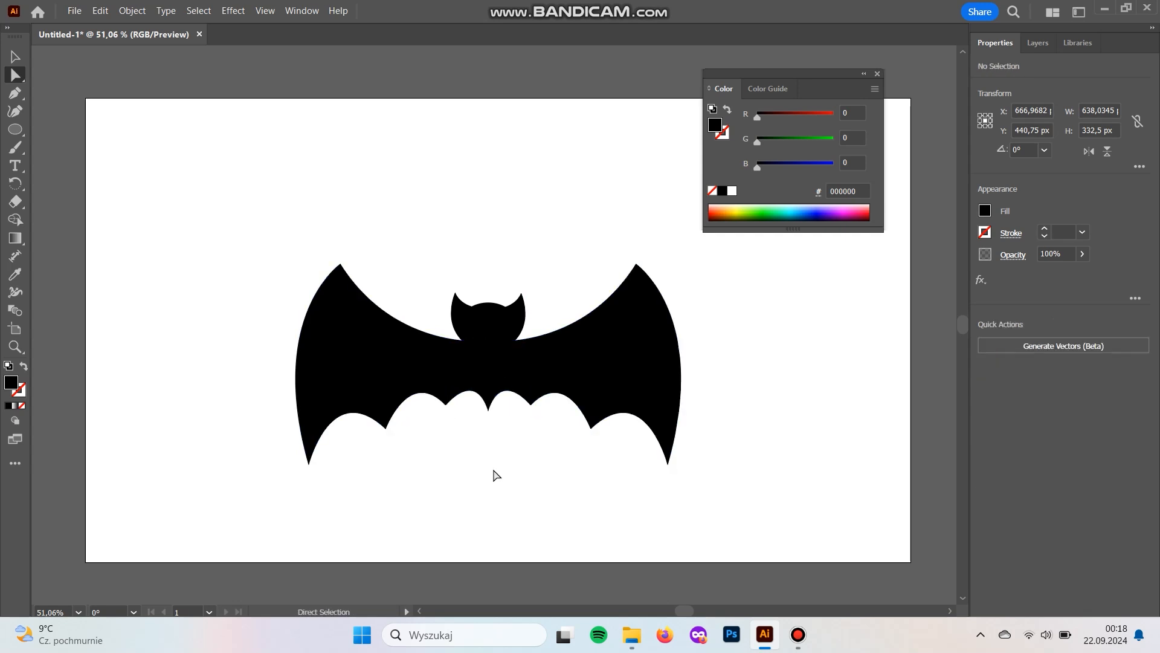
- Move the head group slightly down into the wings, keeping it centred between them
key(v)
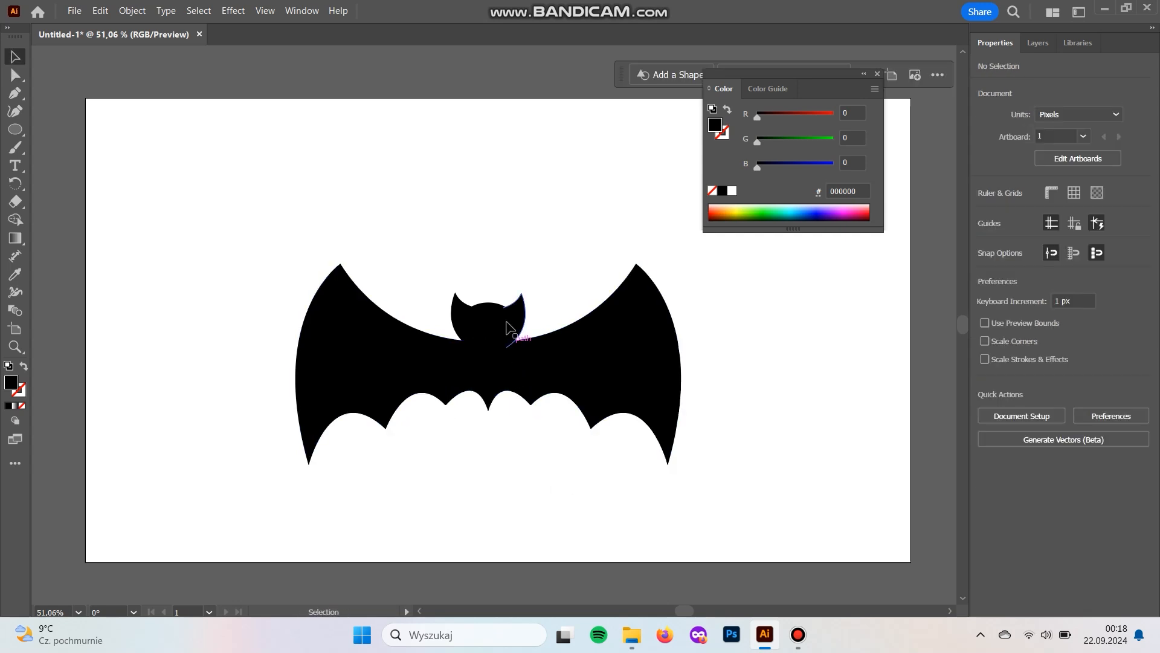
click(495, 322)
drag(494, 322, 495, 322)
click(553, 233)
drag(766, 358, 749, 355)
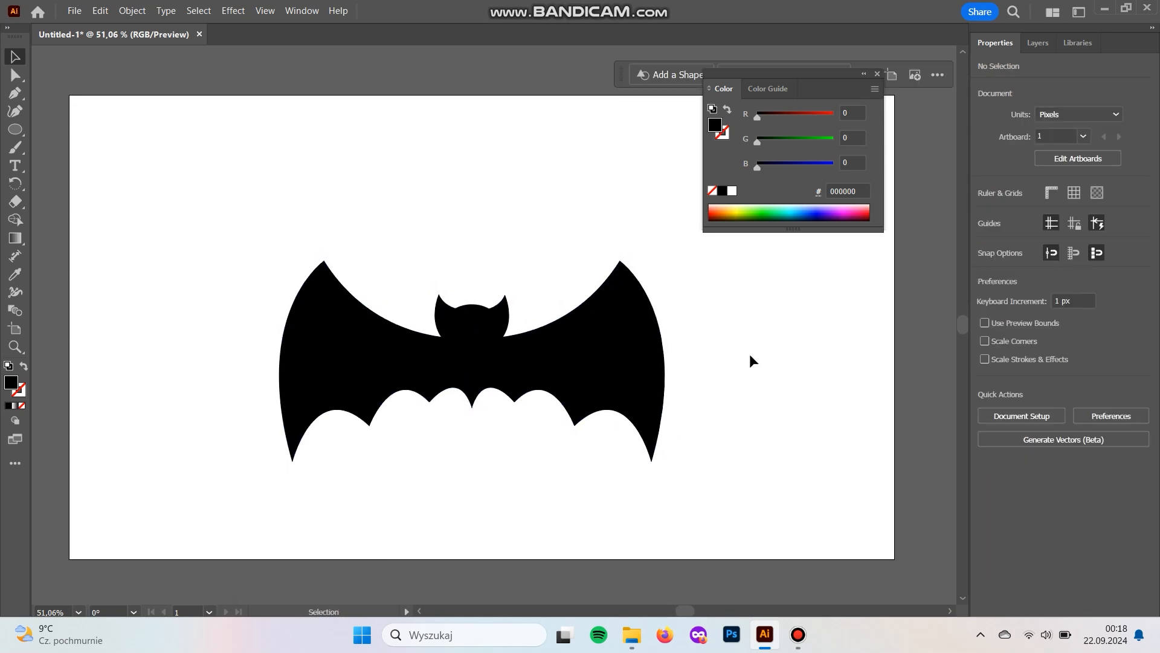